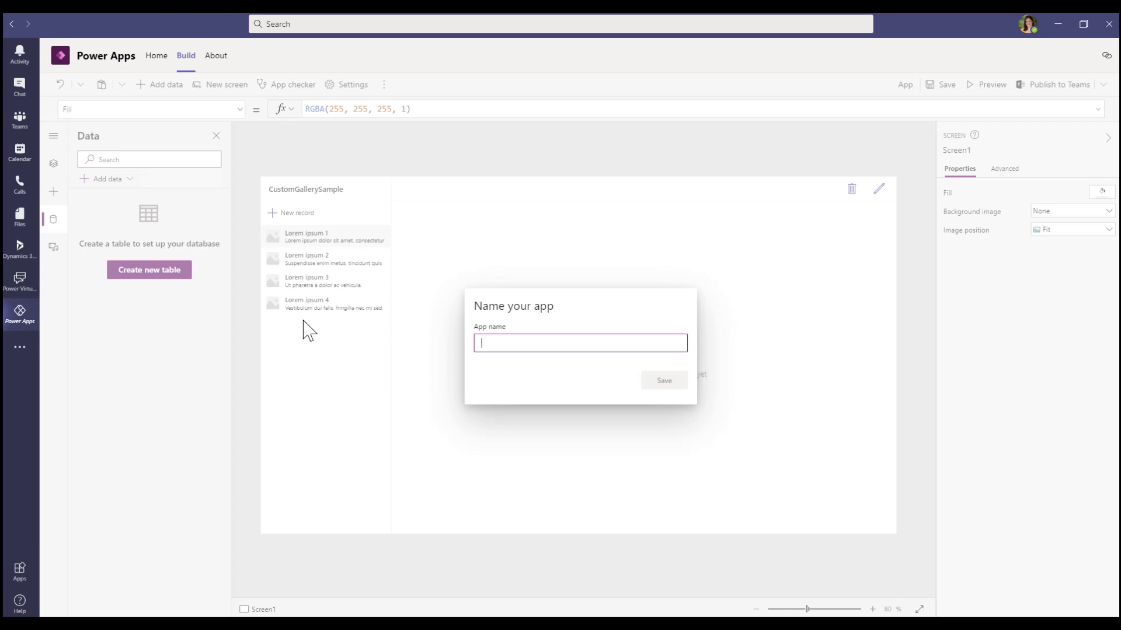
Step: Name the new app "Office Supply Requests" and save it
{"action": "type", "text": "Office Sup"}
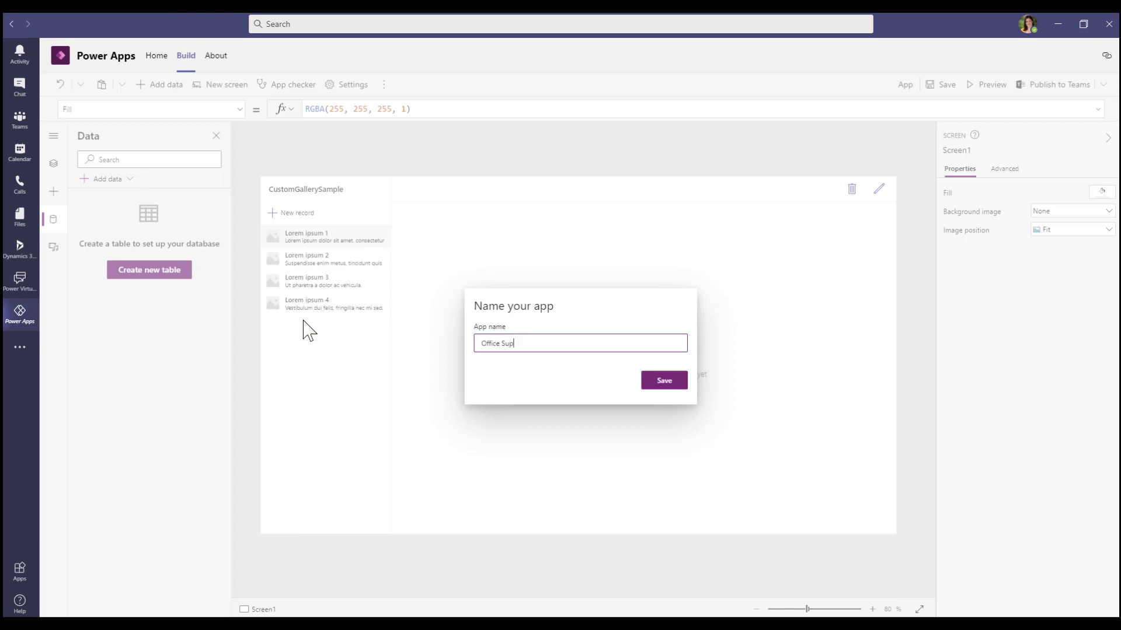
{"action": "type", "text": "ply Reqe"}
{"action": "key", "text": "BackSpace"}
{"action": "key", "text": "BackSpace"}
{"action": "key", "text": "BackSpace"}
{"action": "key", "text": "BackSpace"}
{"action": "left_click", "coordinate": [670, 387]}
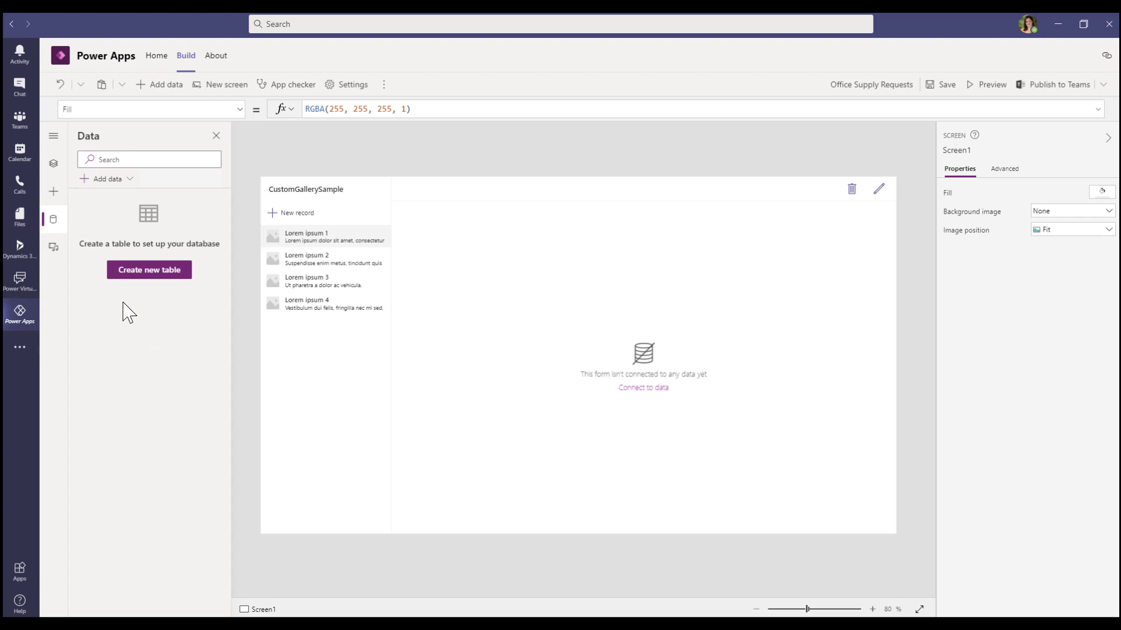
Step: Create a new table named "Office Supply Requests" for the app's data
{"action": "left_click", "coordinate": [136, 270]}
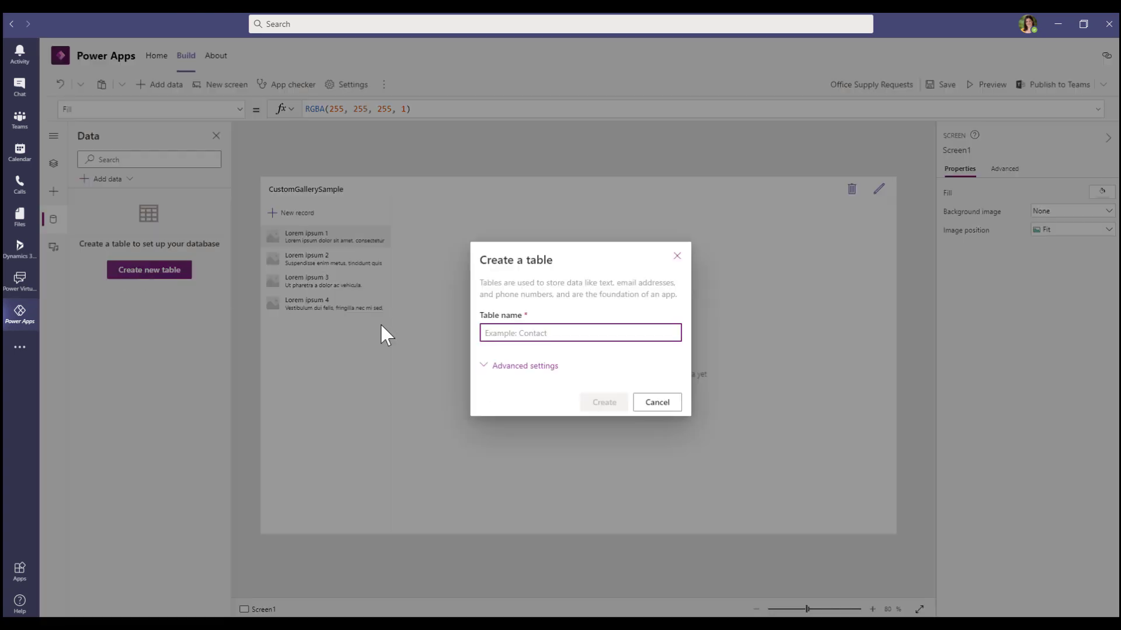
{"action": "type", "text": "Office S"}
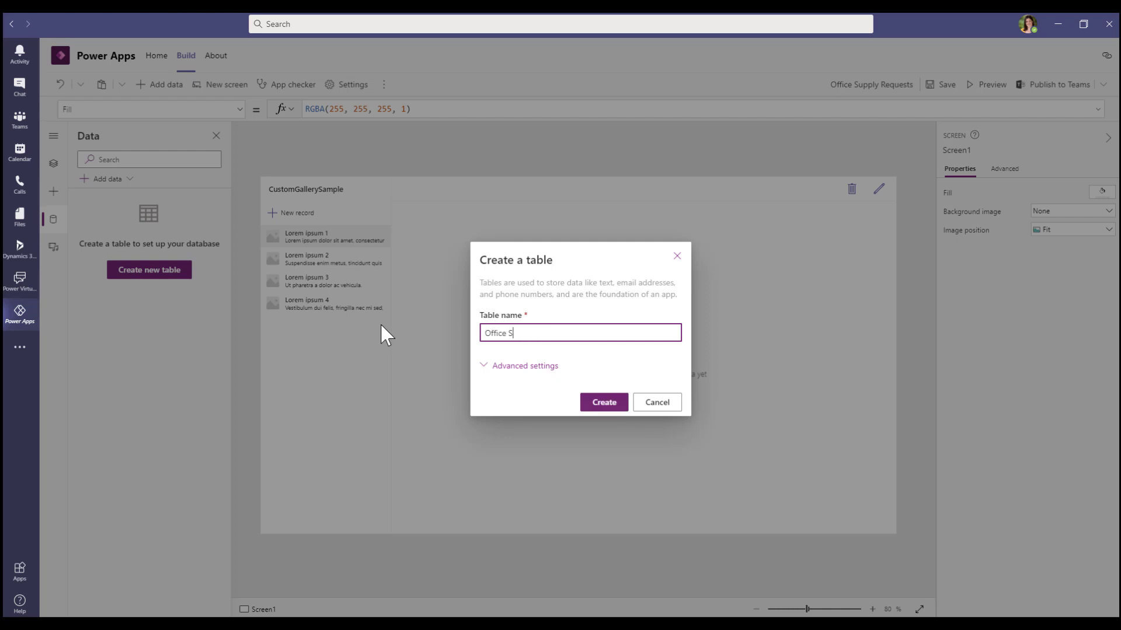
{"action": "type", "text": "upply Requests"}
{"action": "left_click", "coordinate": [621, 408]}
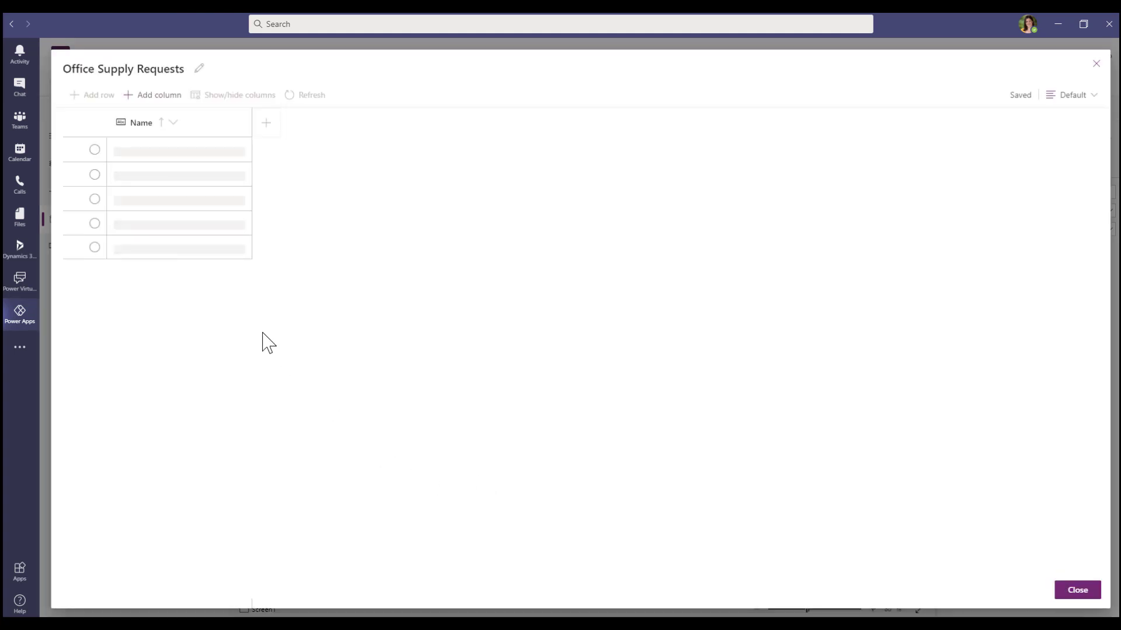
Step: Add a Text column named "Details" to the Office Supply Requests table
{"action": "left_click", "coordinate": [268, 133]}
{"action": "type", "text": "Details"}
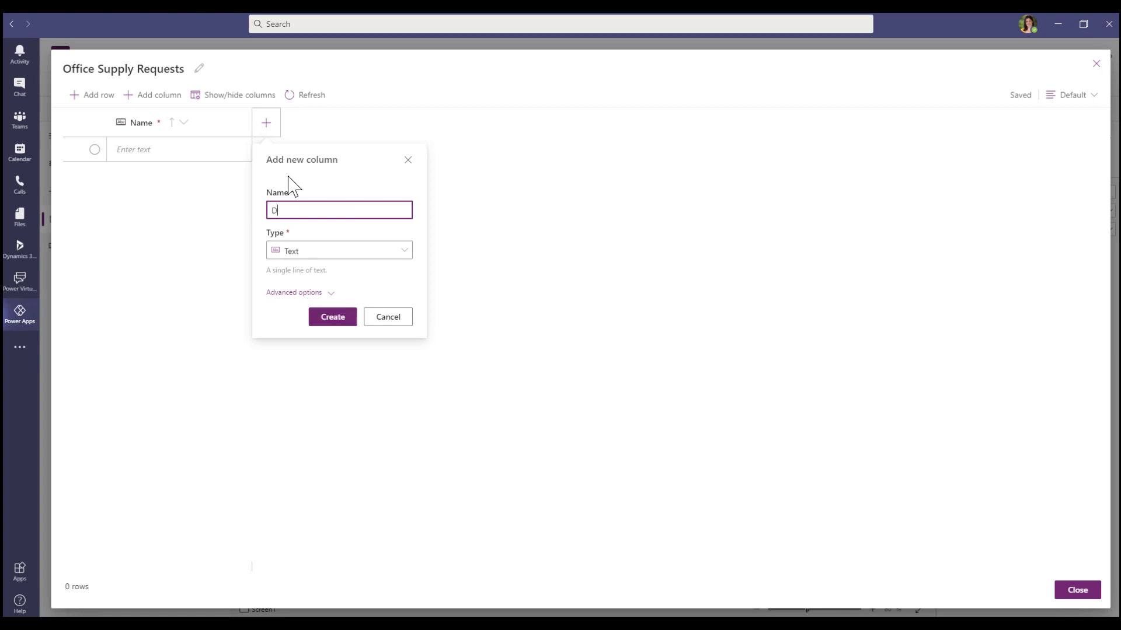
{"action": "left_click", "coordinate": [329, 322]}
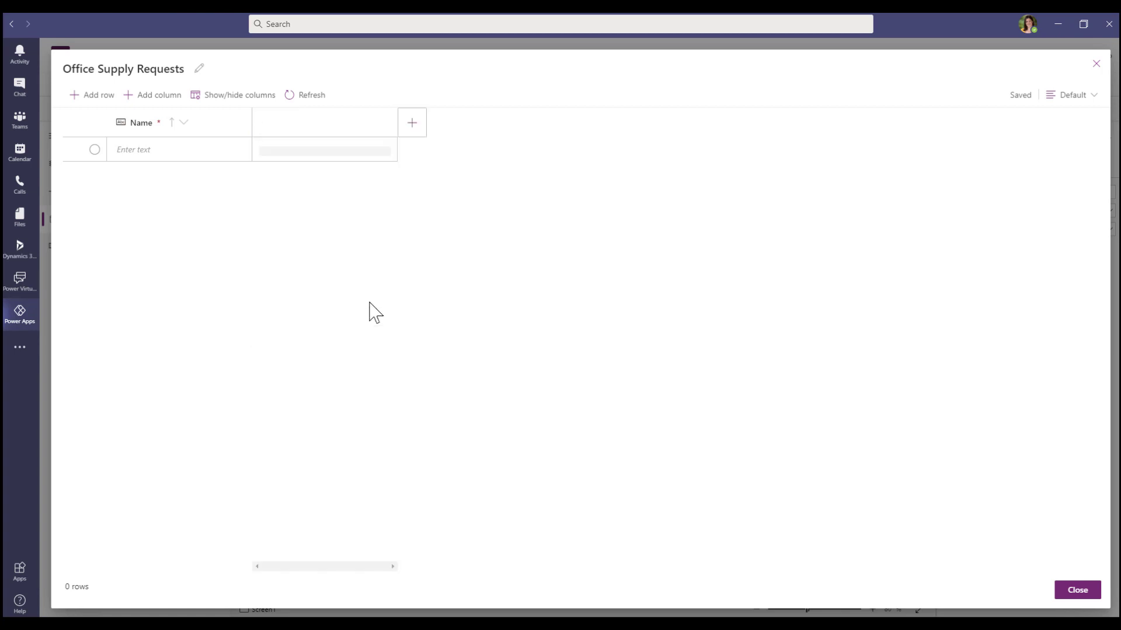
Step: Add a column named "Quantity" of type Number after the Details column
{"action": "left_click", "coordinate": [414, 131]}
{"action": "type", "text": "Qua"}
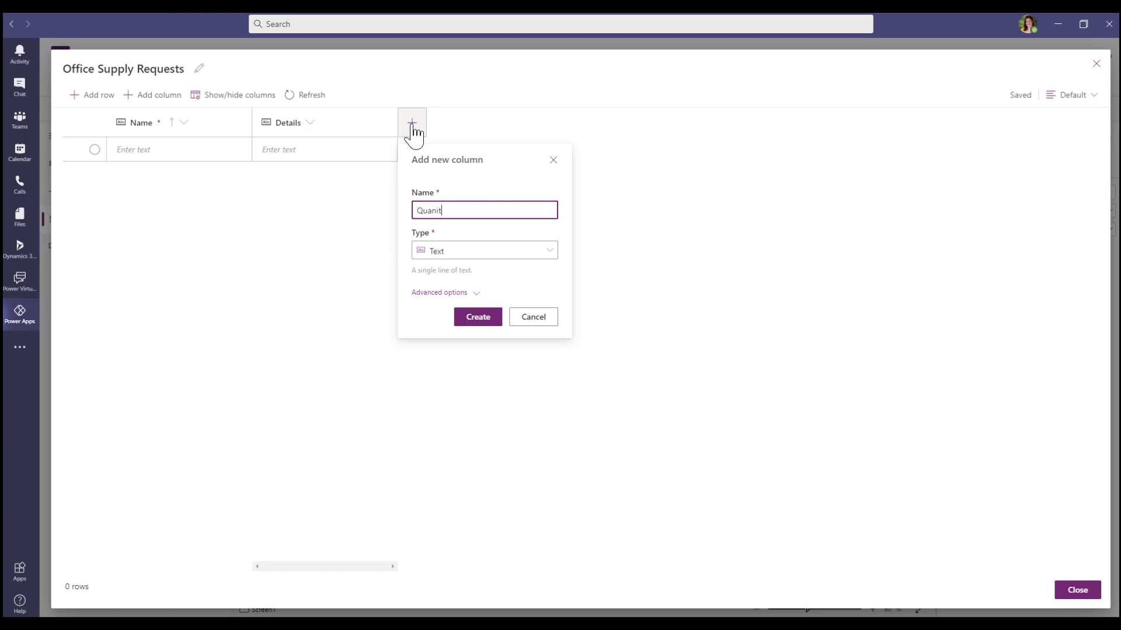
{"action": "type", "text": "ntity"}
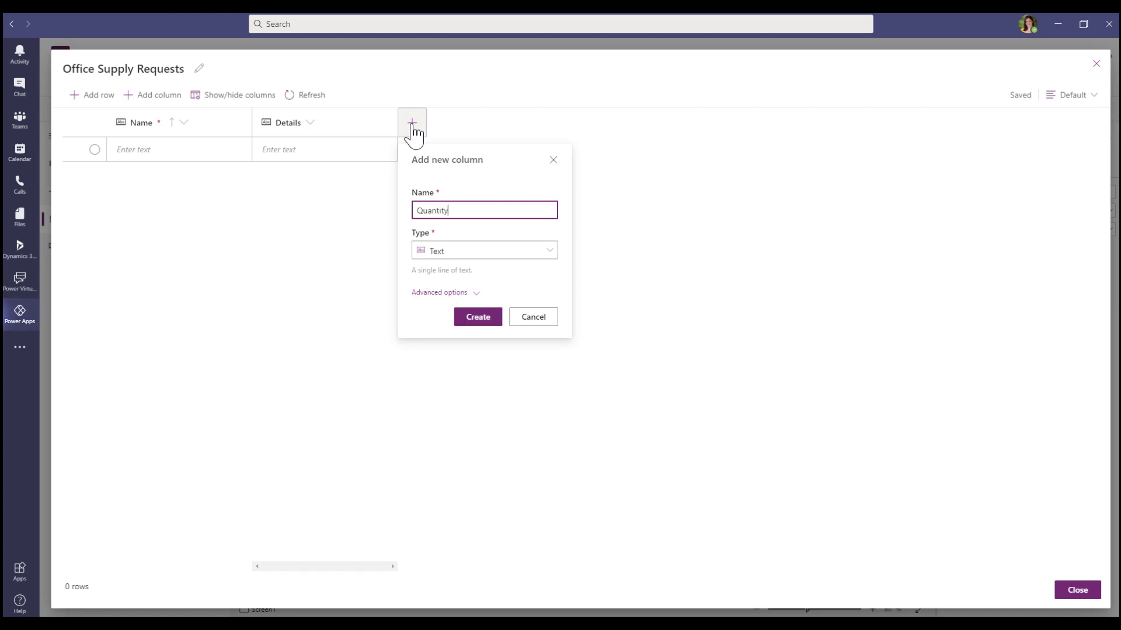
{"action": "left_click", "coordinate": [488, 252]}
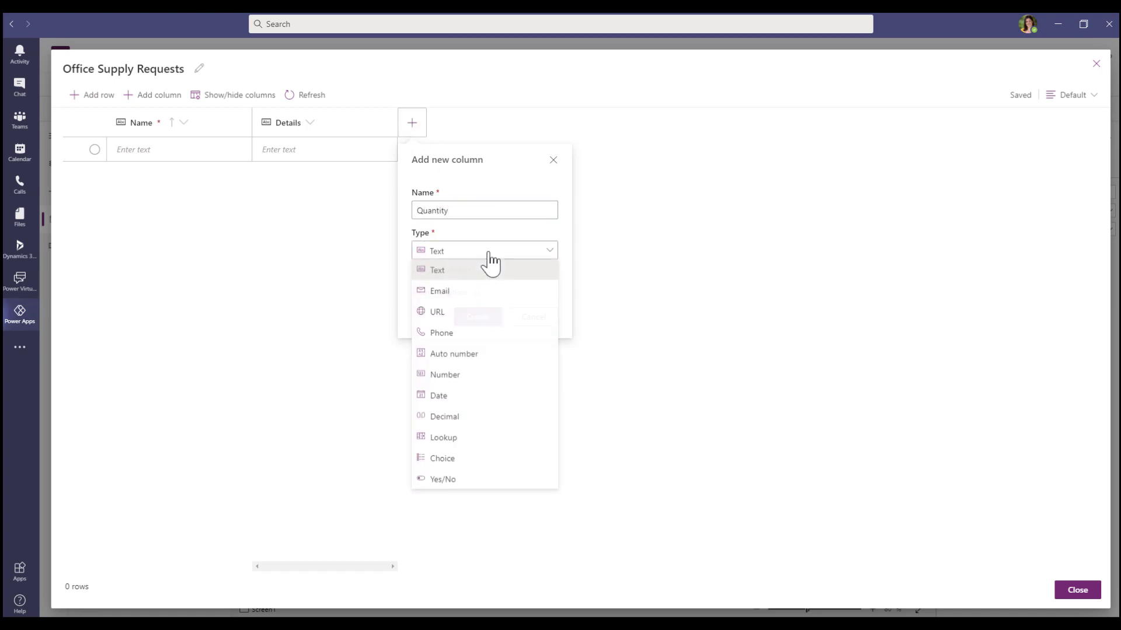
{"action": "left_click", "coordinate": [454, 379]}
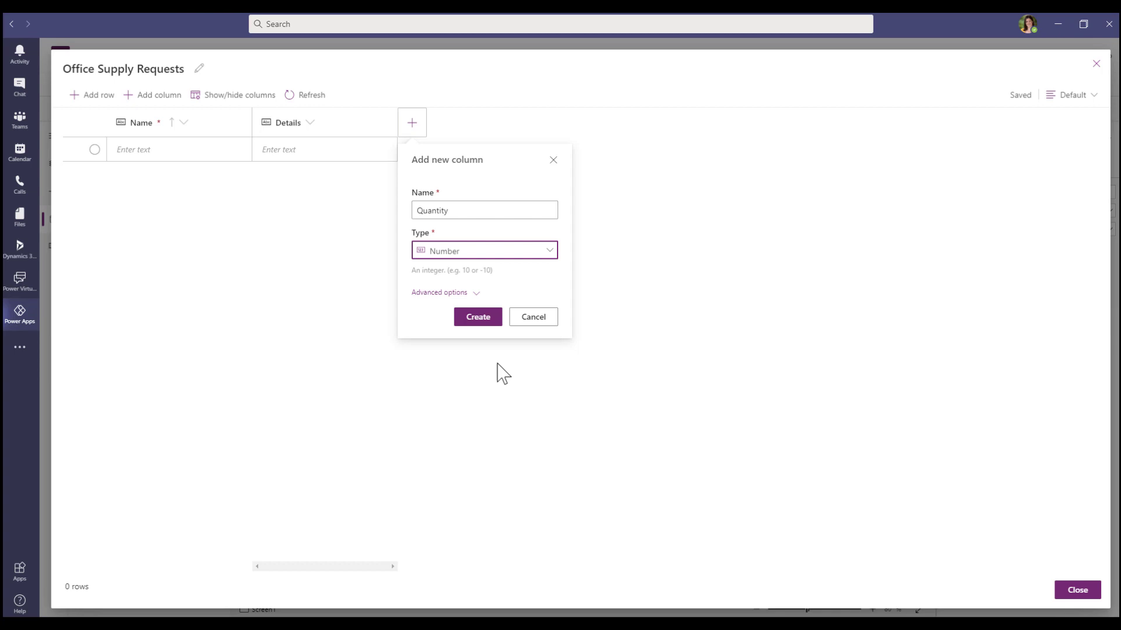
{"action": "left_click", "coordinate": [465, 330]}
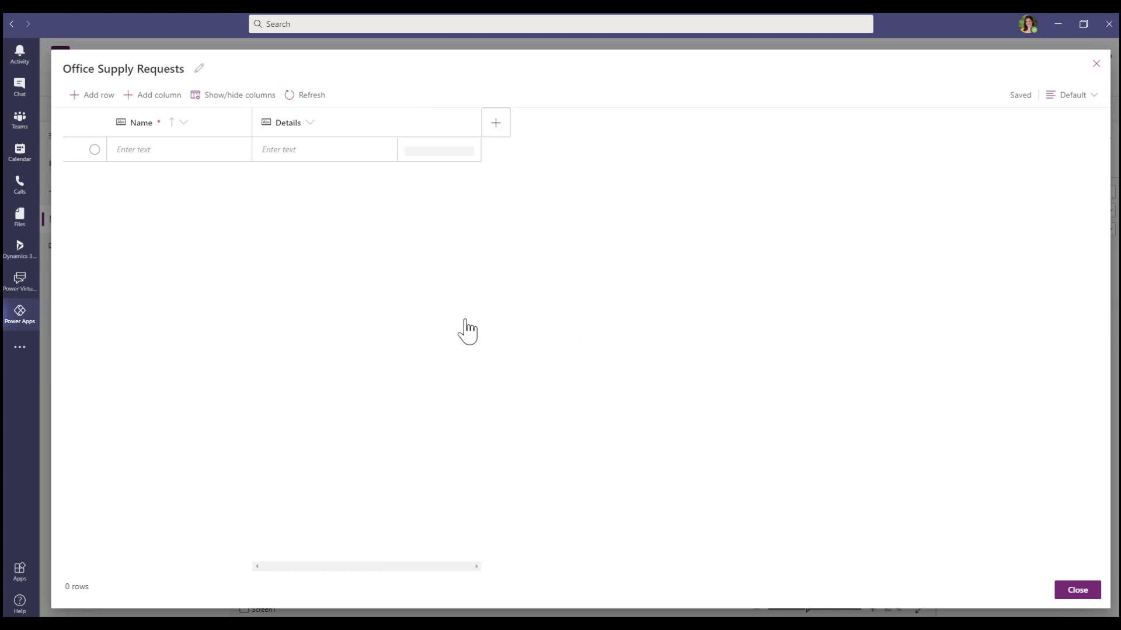
Step: Add a column named "Needed by" of type Date after the Quantity column
{"action": "left_click", "coordinate": [492, 127]}
{"action": "type", "text": "N"}
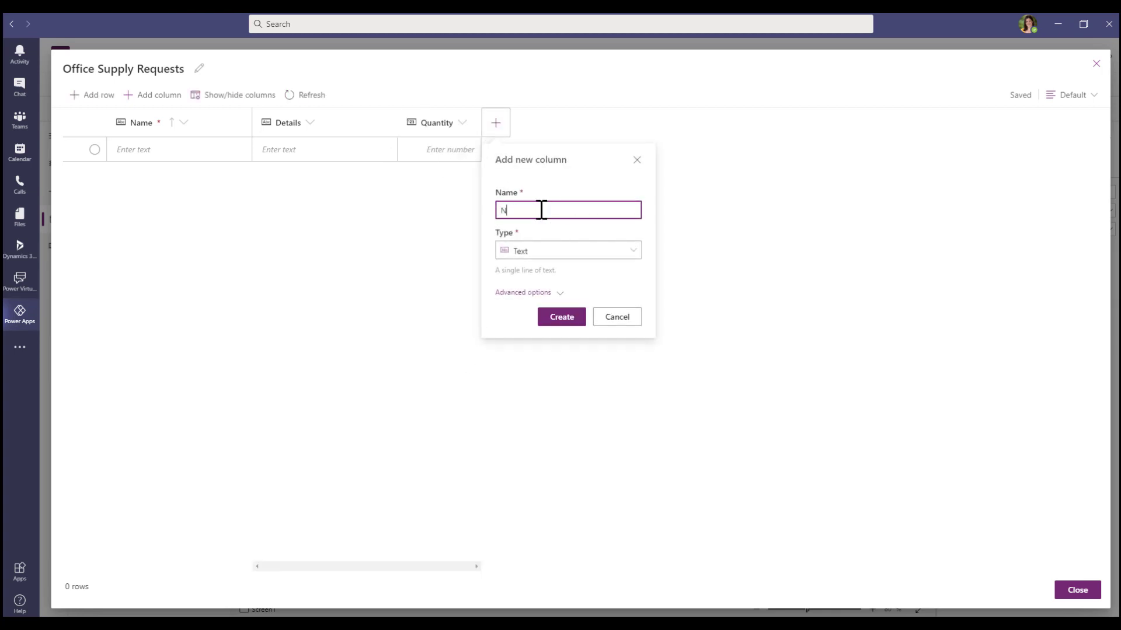
{"action": "type", "text": "eeded by"}
{"action": "left_click", "coordinate": [543, 252]}
{"action": "left_click", "coordinate": [521, 397]}
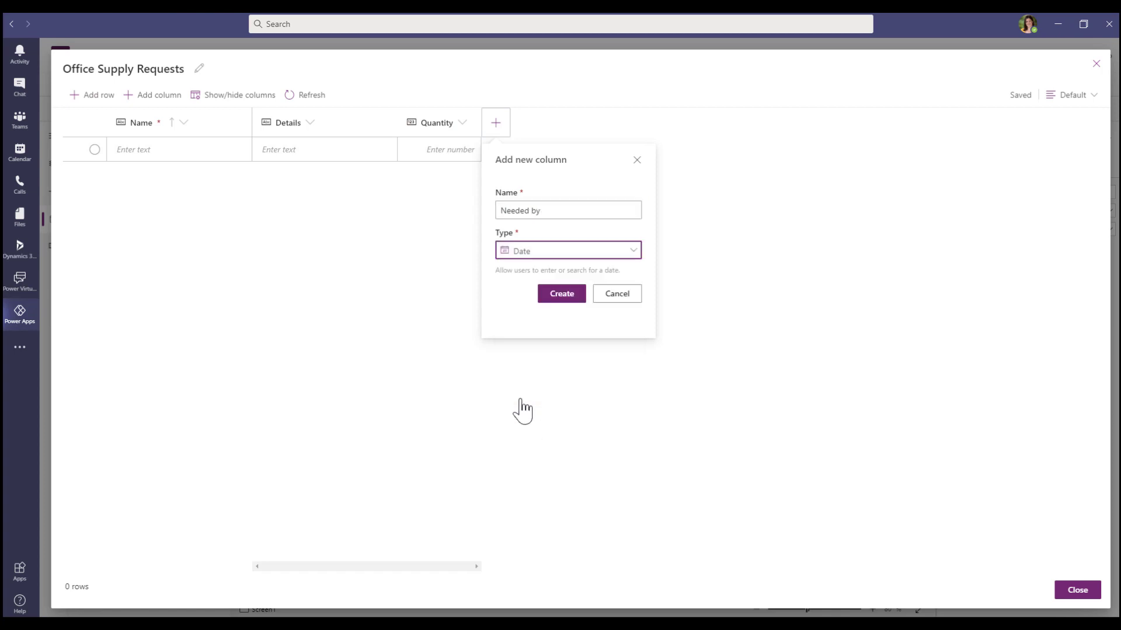
{"action": "left_click", "coordinate": [559, 296]}
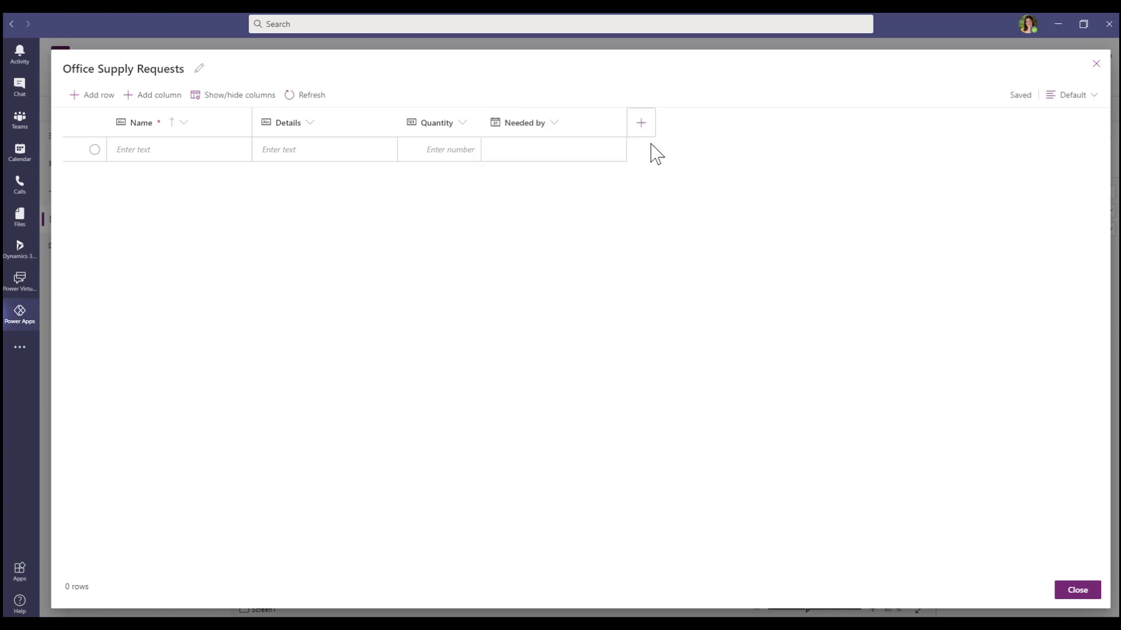
Step: Set up a new Choice column named "Type" with "Stationery" as its first choice
{"action": "left_click", "coordinate": [579, 127]}
{"action": "type", "text": "Type"}
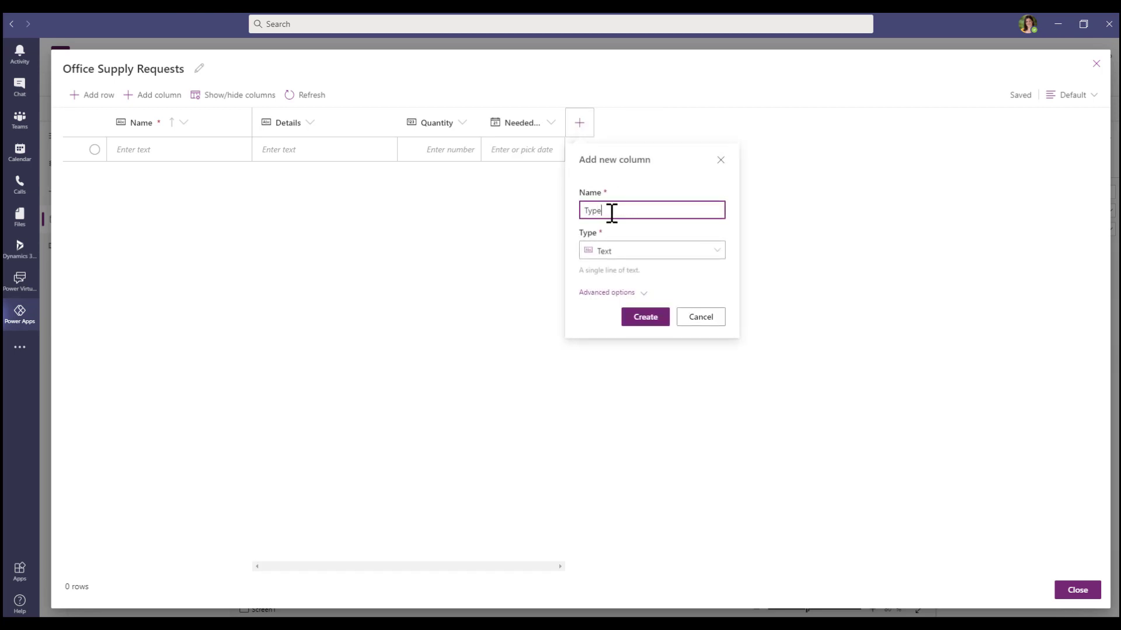
{"action": "left_click", "coordinate": [625, 252]}
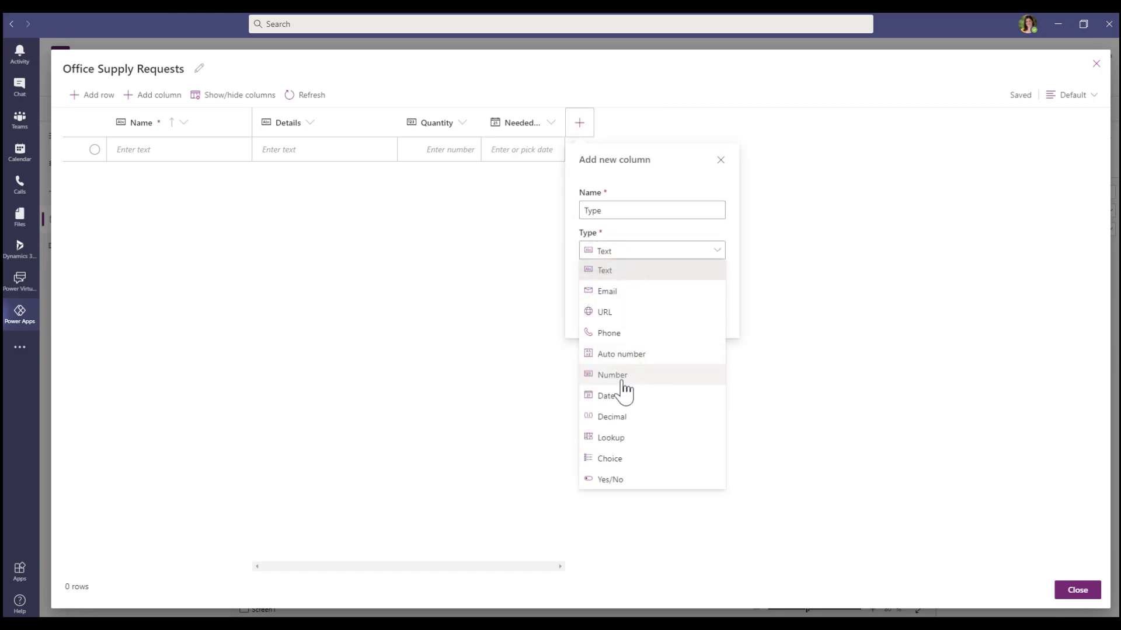
{"action": "left_click", "coordinate": [608, 458]}
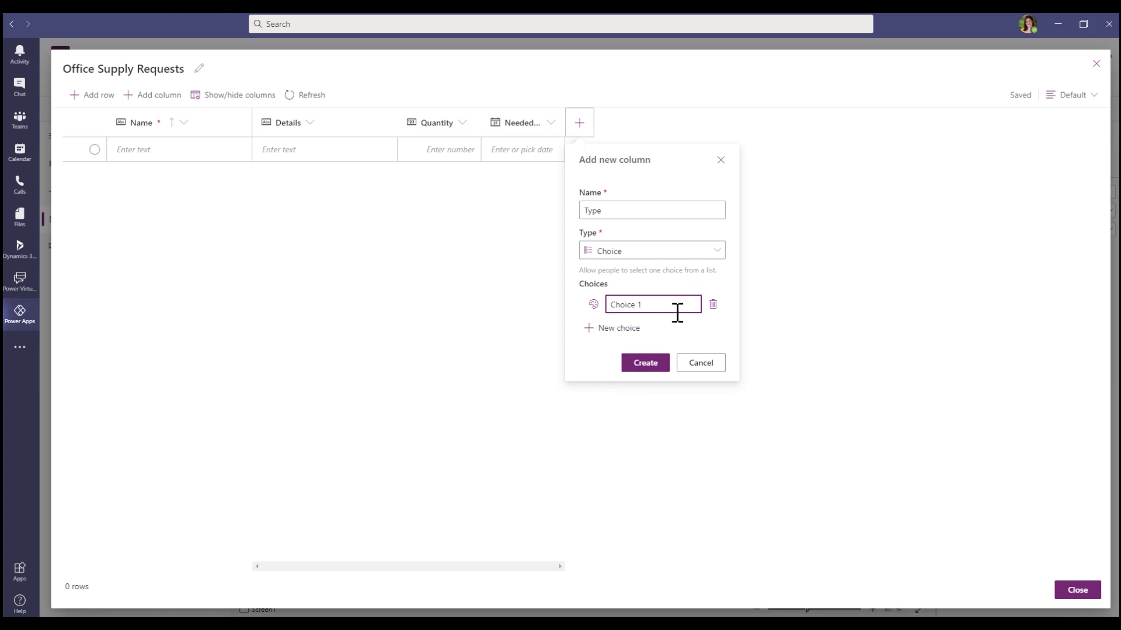
{"action": "left_click_drag", "start_coordinate": [674, 306], "coordinate": [604, 297]}
{"action": "type", "text": "Stationery"}
Step: Add the choices "Food & Drink" and "Kitchen Items" to the Type column and create the column
{"action": "left_click", "coordinate": [614, 330]}
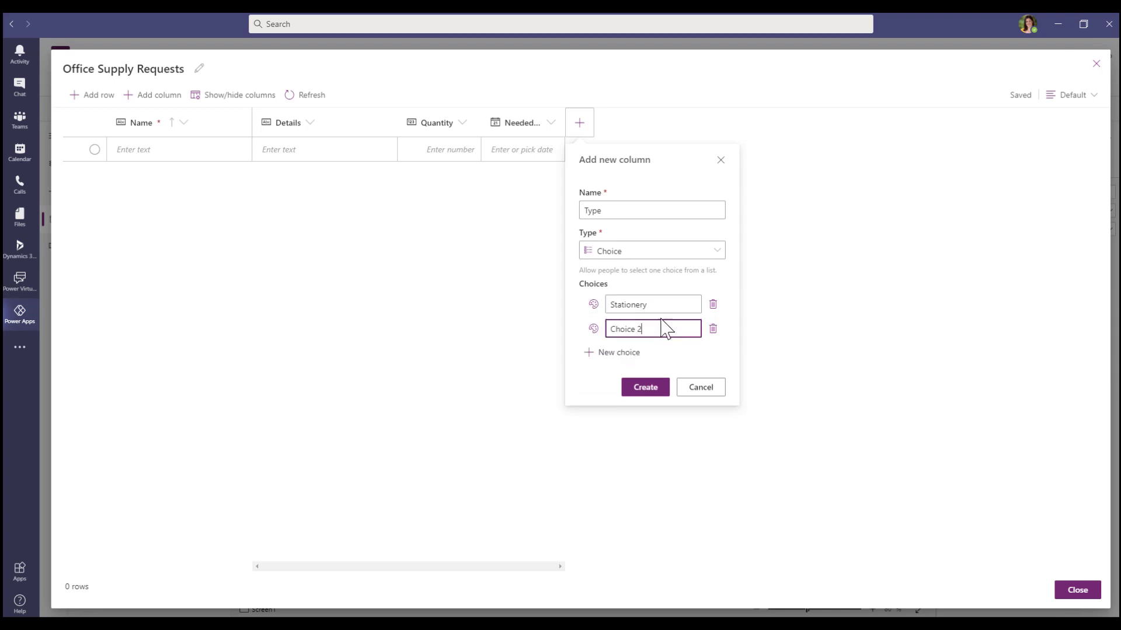
{"action": "left_click_drag", "start_coordinate": [665, 328], "coordinate": [590, 333]}
{"action": "type", "text": "Food & Drink"}
{"action": "left_click", "coordinate": [618, 353]}
{"action": "left_click_drag", "start_coordinate": [642, 353], "coordinate": [592, 354]}
{"action": "type", "text": "Kitch"}
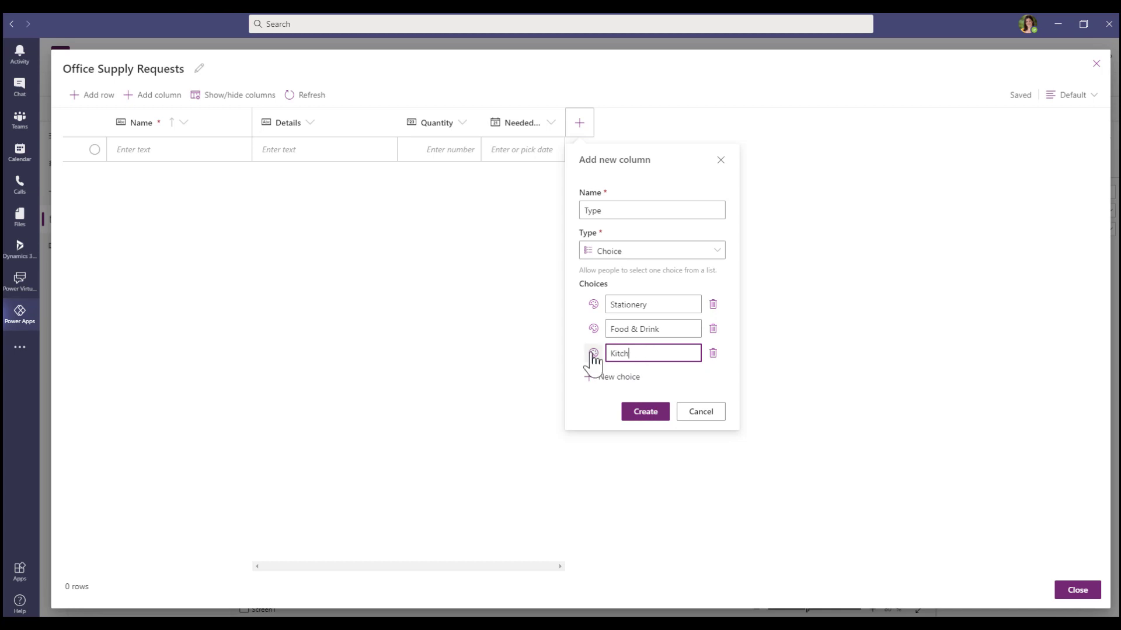
{"action": "type", "text": "en Items"}
{"action": "left_click", "coordinate": [642, 414]}
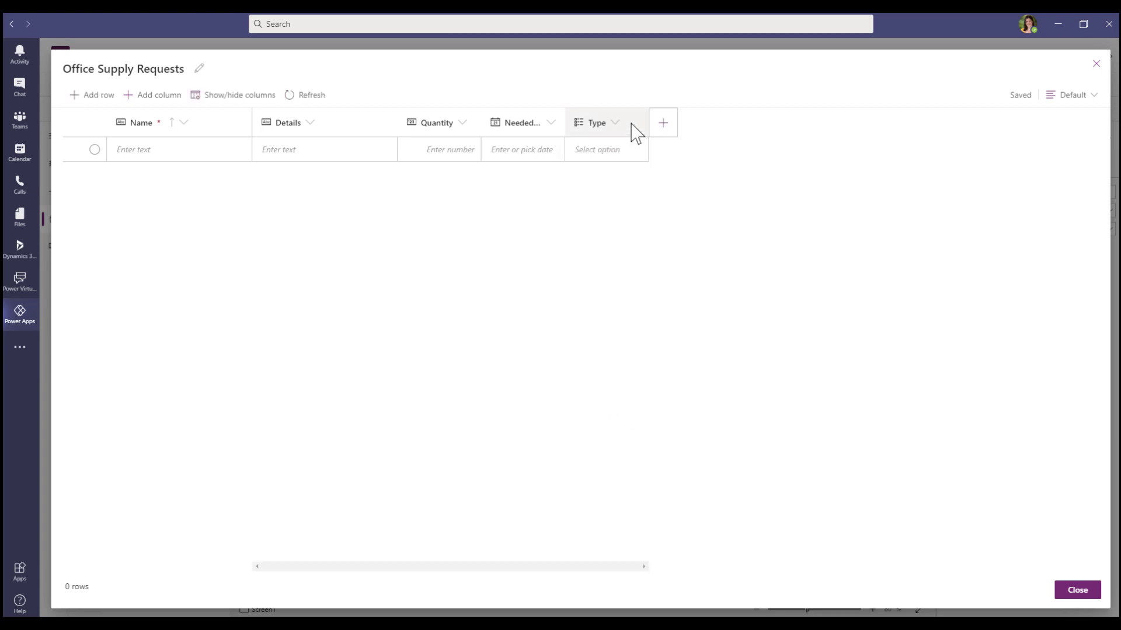
Step: Move the Type column two places left so it sits between Details and Quantity
{"action": "left_click", "coordinate": [599, 125]}
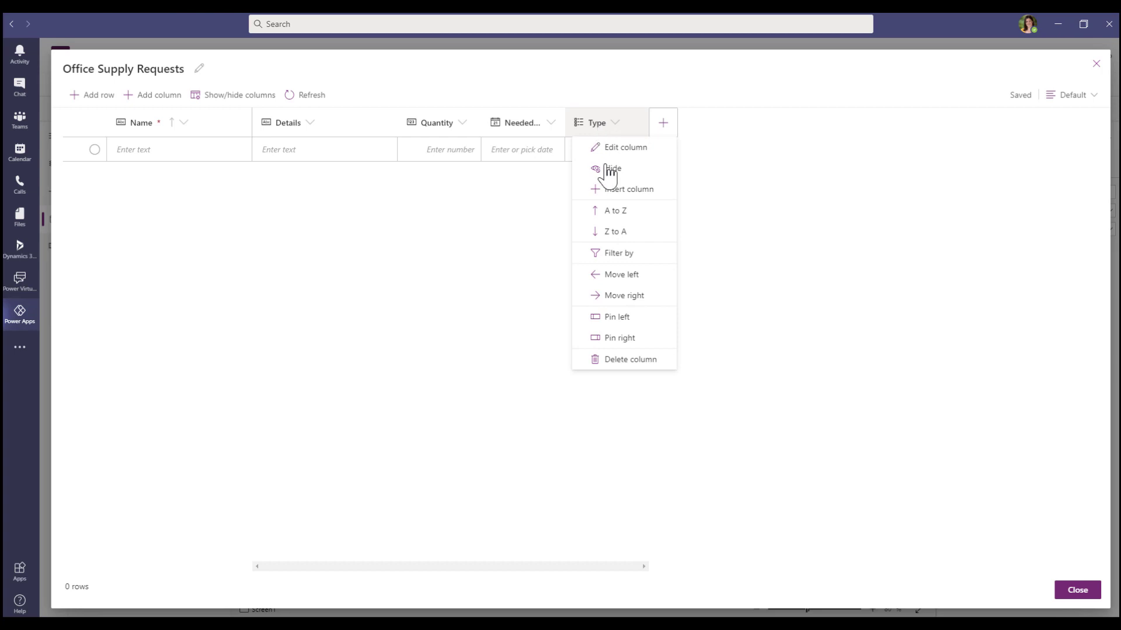
{"action": "left_click", "coordinate": [621, 277]}
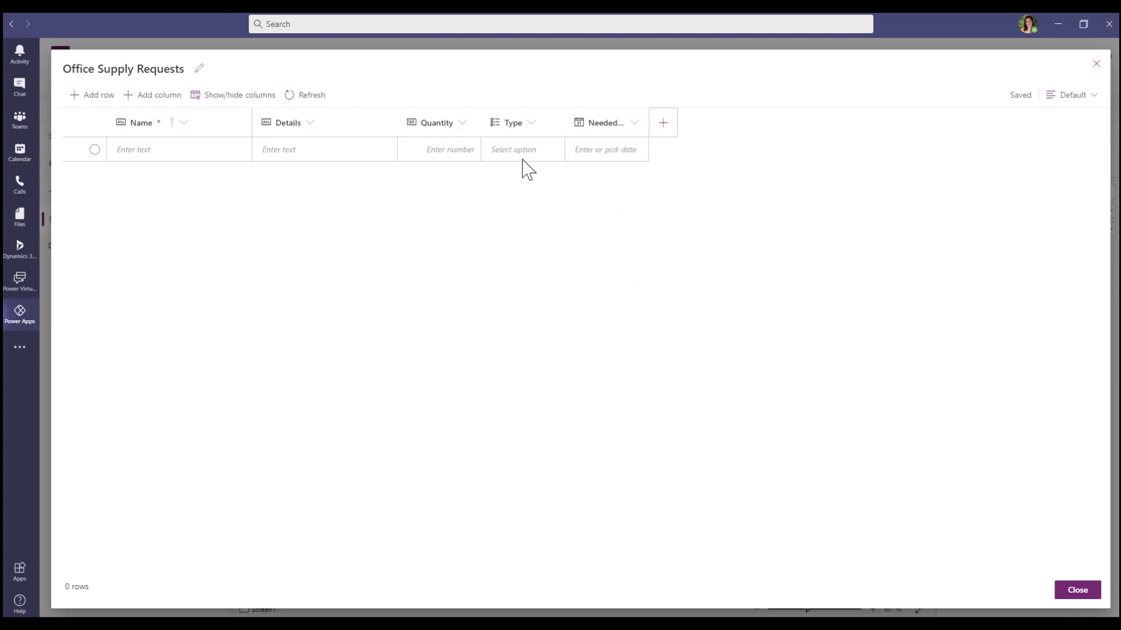
{"action": "left_click", "coordinate": [511, 125]}
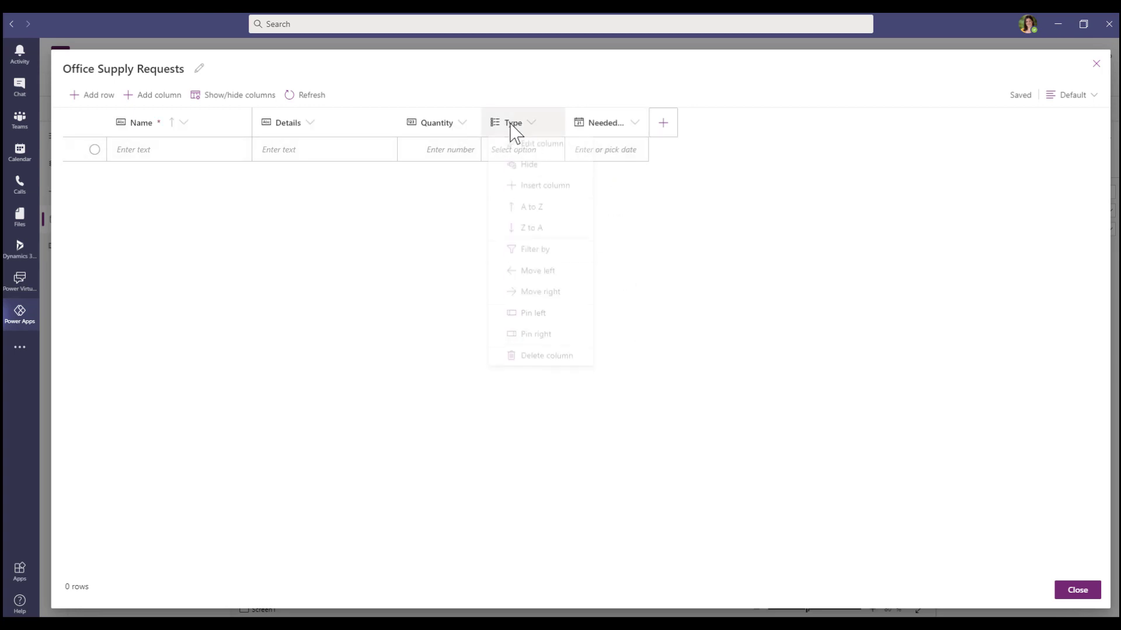
{"action": "left_click", "coordinate": [537, 271]}
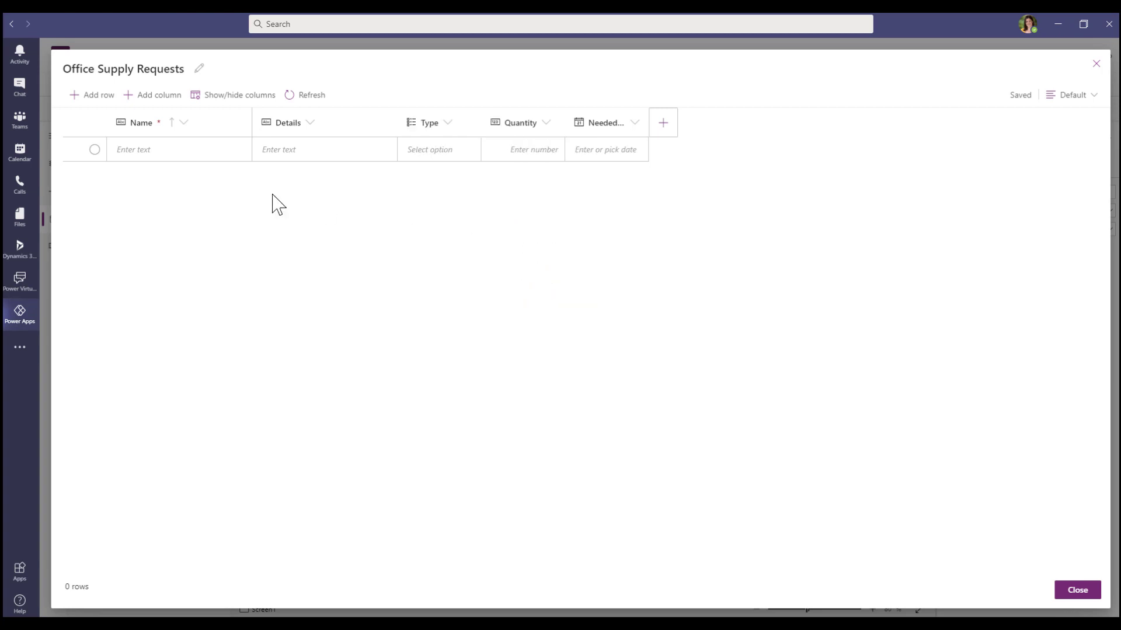
Step: Start the first row with the name "Printer paper" and the details "Need 2 new boxes of paper, recycled"
{"action": "left_click", "coordinate": [144, 157]}
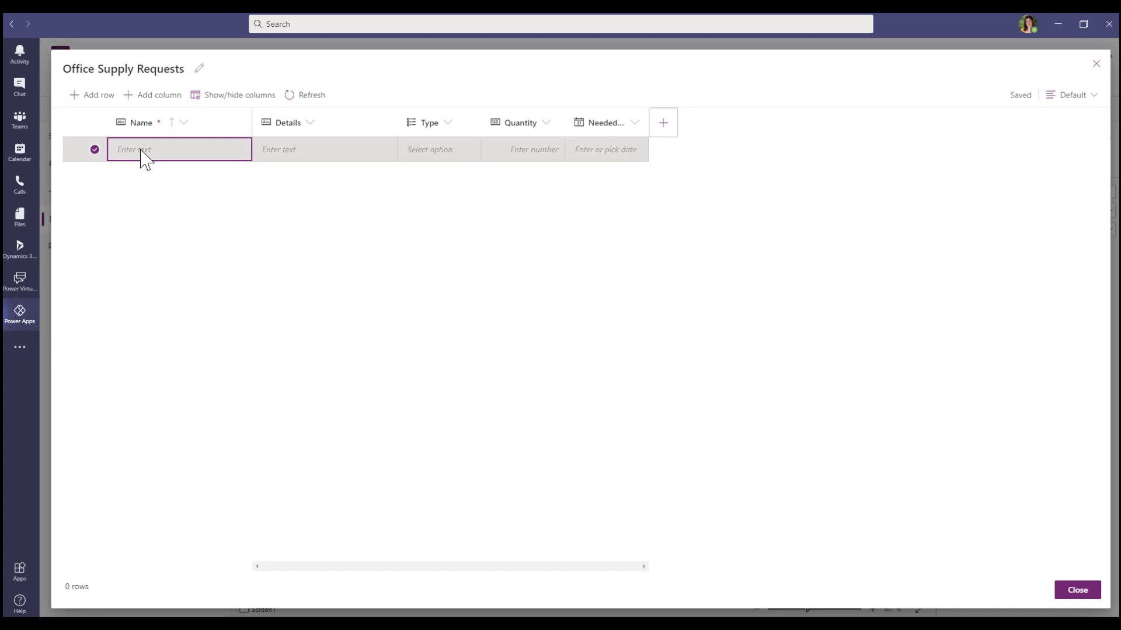
{"action": "left_click", "coordinate": [139, 151]}
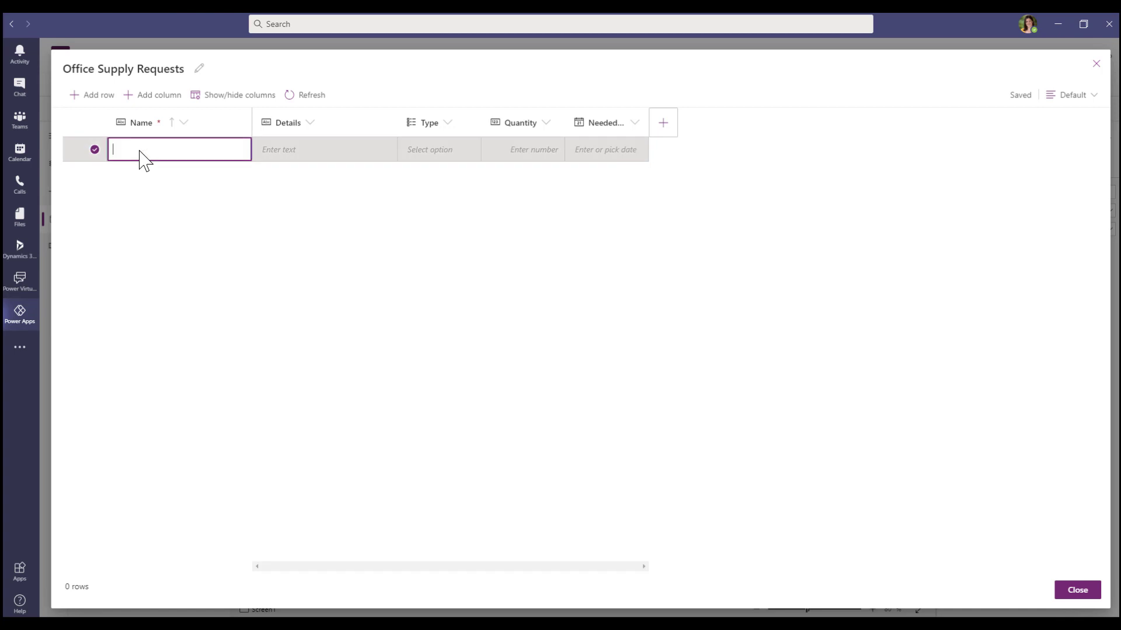
{"action": "type", "text": "Printer paper"}
{"action": "key", "text": "Tab"}
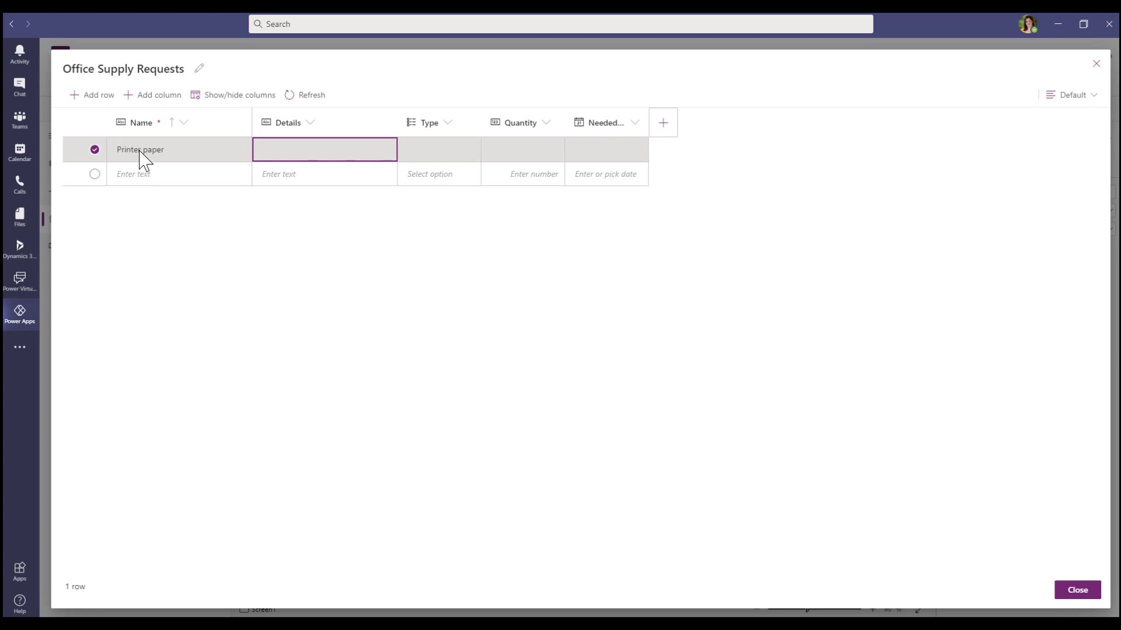
{"action": "type", "text": "Need"}
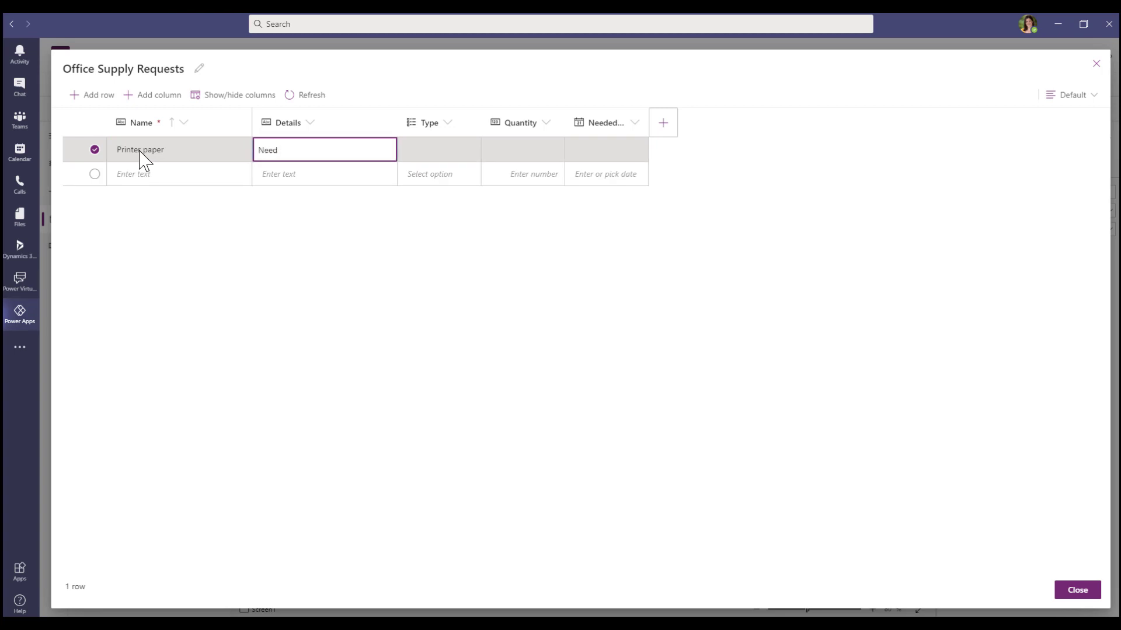
{"action": "type", "text": " 2 new boxes of paper."}
{"action": "type", "text": " recycled"}
{"action": "key", "text": "Tab"}
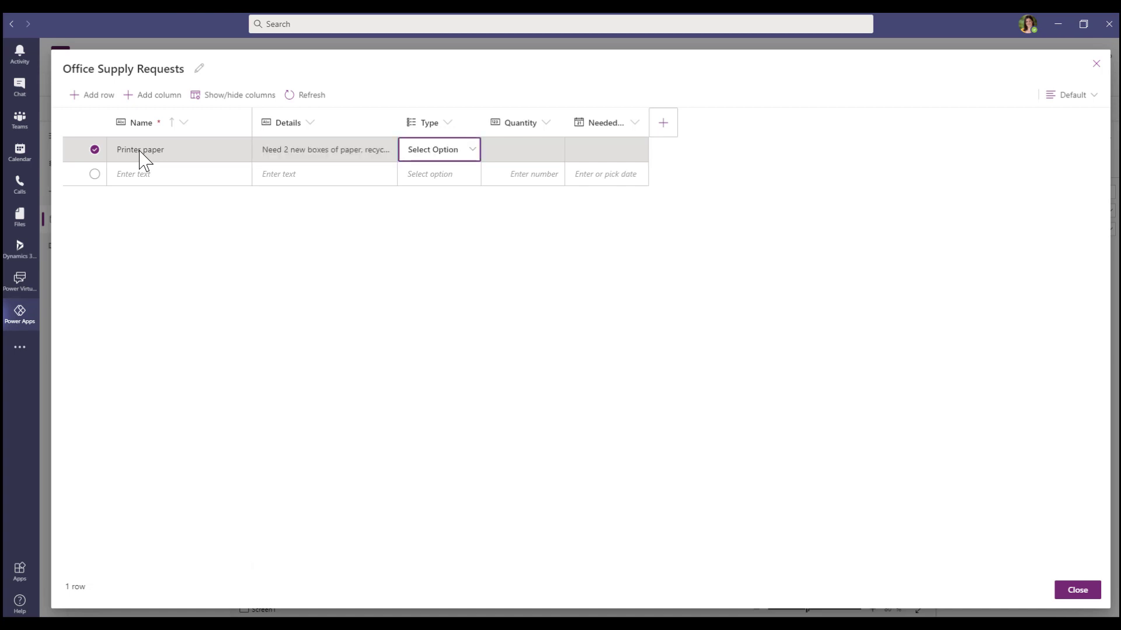
Step: Set the Printer paper row's type to Stationery, quantity to 2 and needed-by date to 11/19/2020
{"action": "key", "text": "Down"}
{"action": "key", "text": "Tab"}
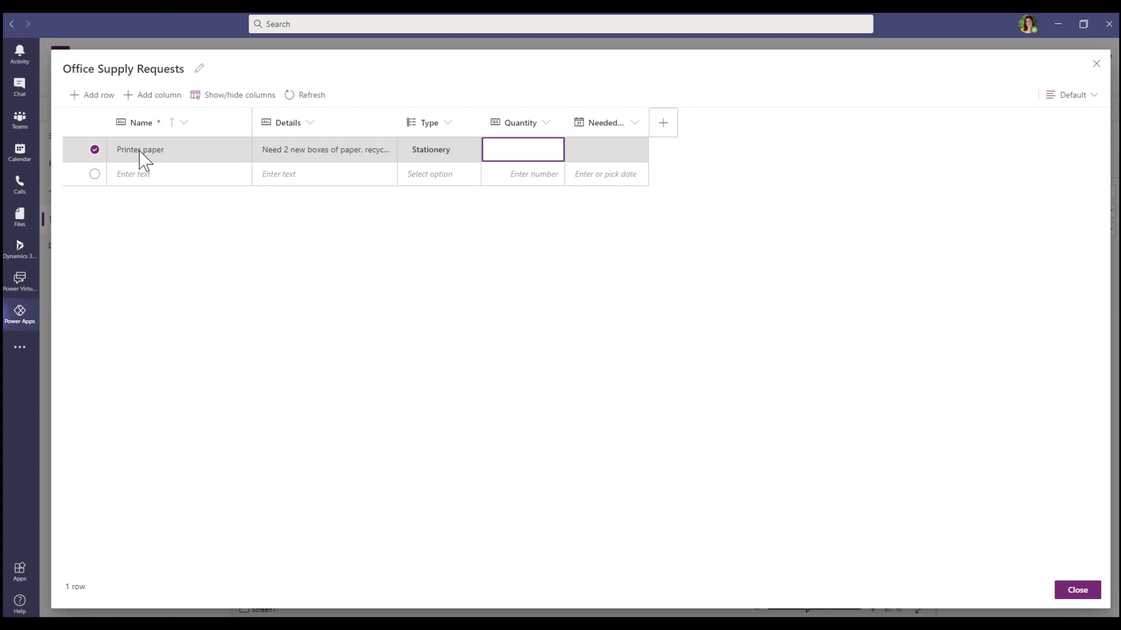
{"action": "key", "text": "Tab"}
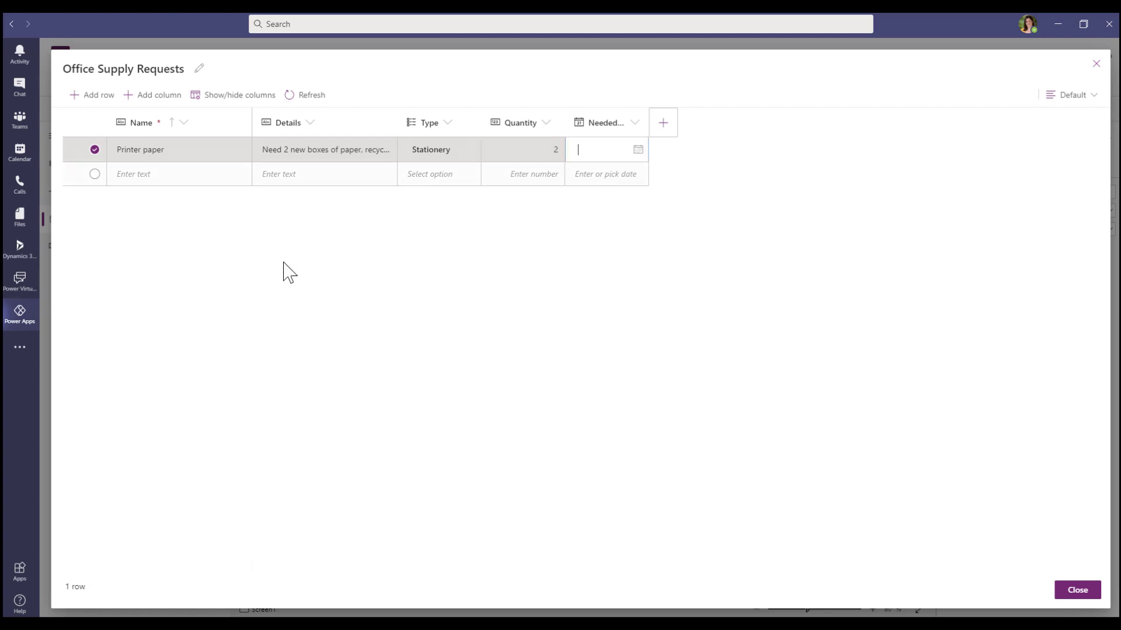
{"action": "left_click", "coordinate": [638, 151]}
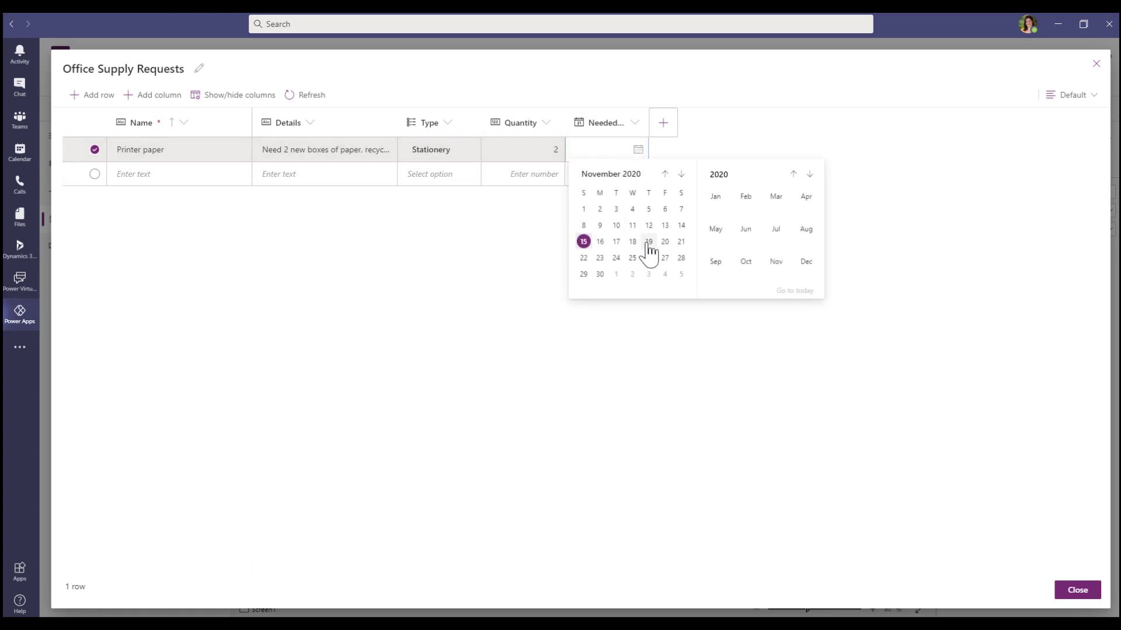
{"action": "left_click", "coordinate": [649, 241]}
Step: Add rows for Beer (Food & Drink, 4, 11/26/2020) and New glasses (Kitchen Items, 12, 12/3/2020), and close the table editor
{"action": "left_click", "coordinate": [150, 178]}
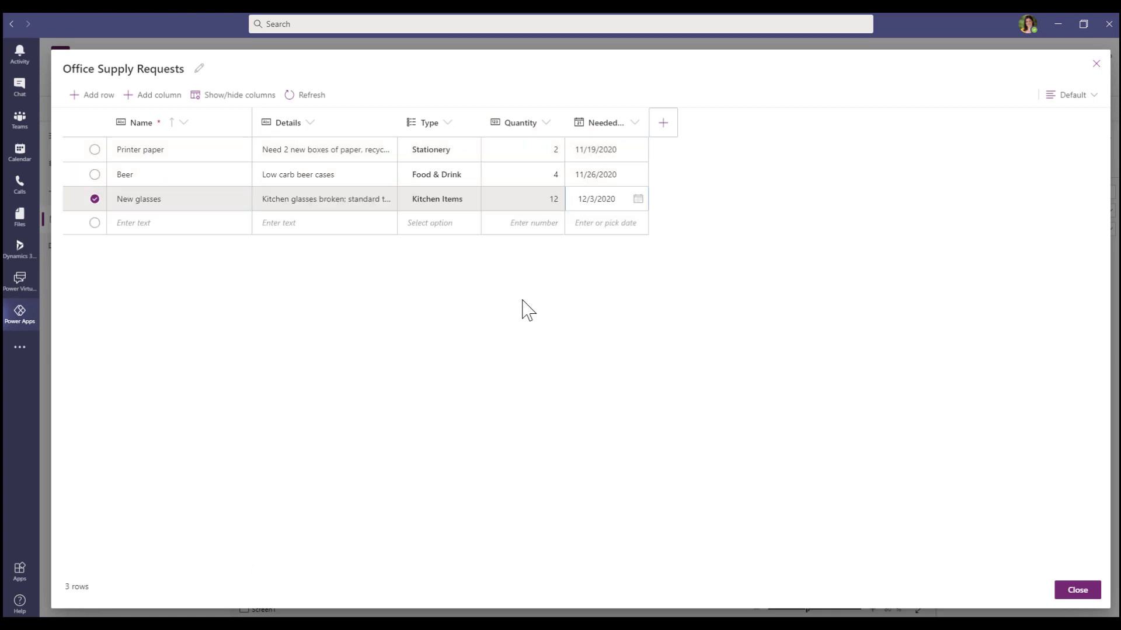
{"action": "left_click", "coordinate": [1062, 595]}
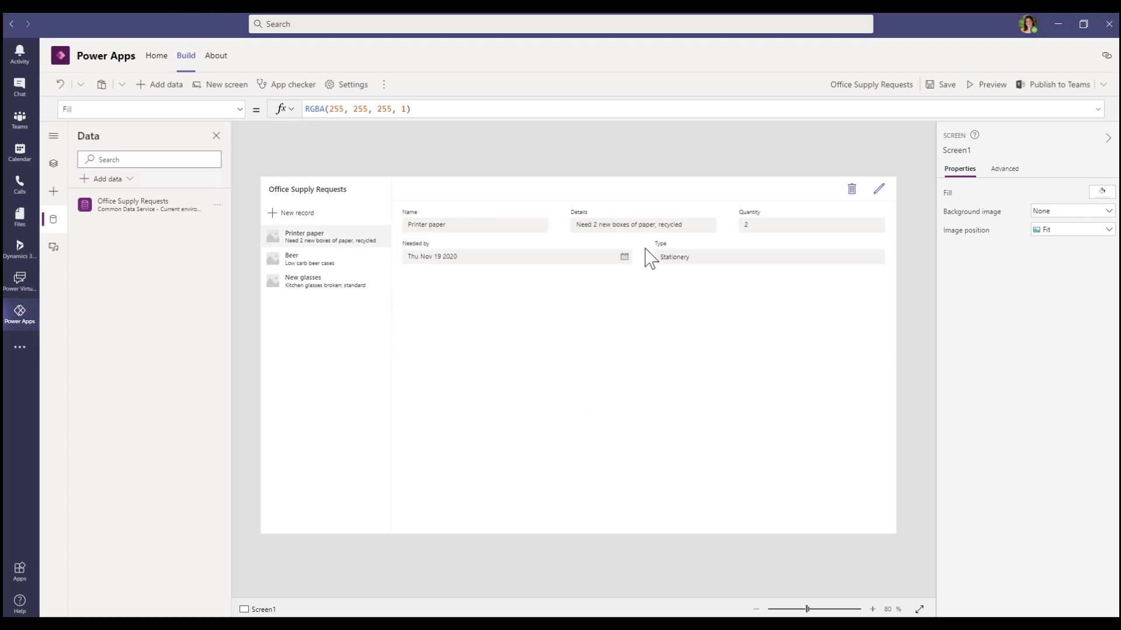
Step: Create a new data table named Supplier and enter Beer Barn as the name in its first row
{"action": "left_click", "coordinate": [133, 183]}
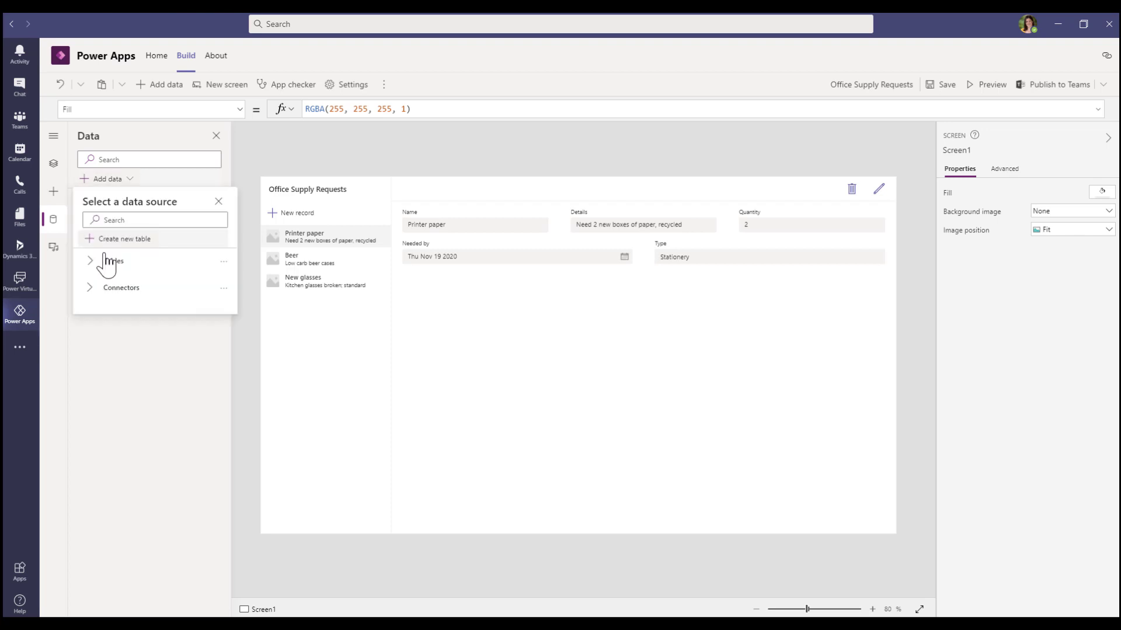
{"action": "left_click", "coordinate": [134, 241]}
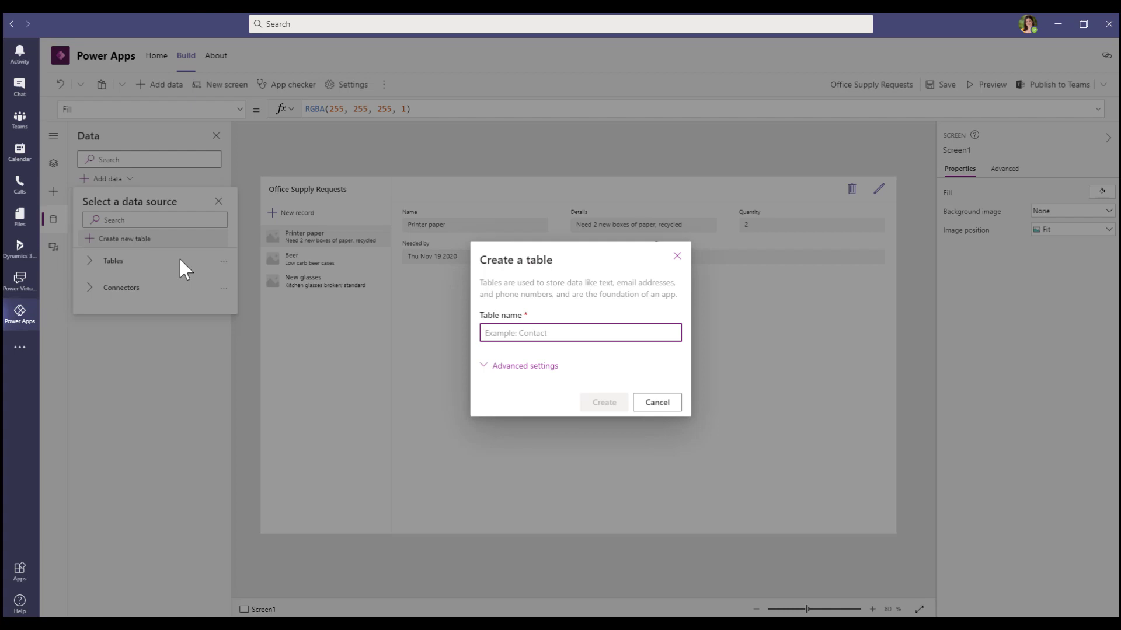
{"action": "type", "text": "Supplier"}
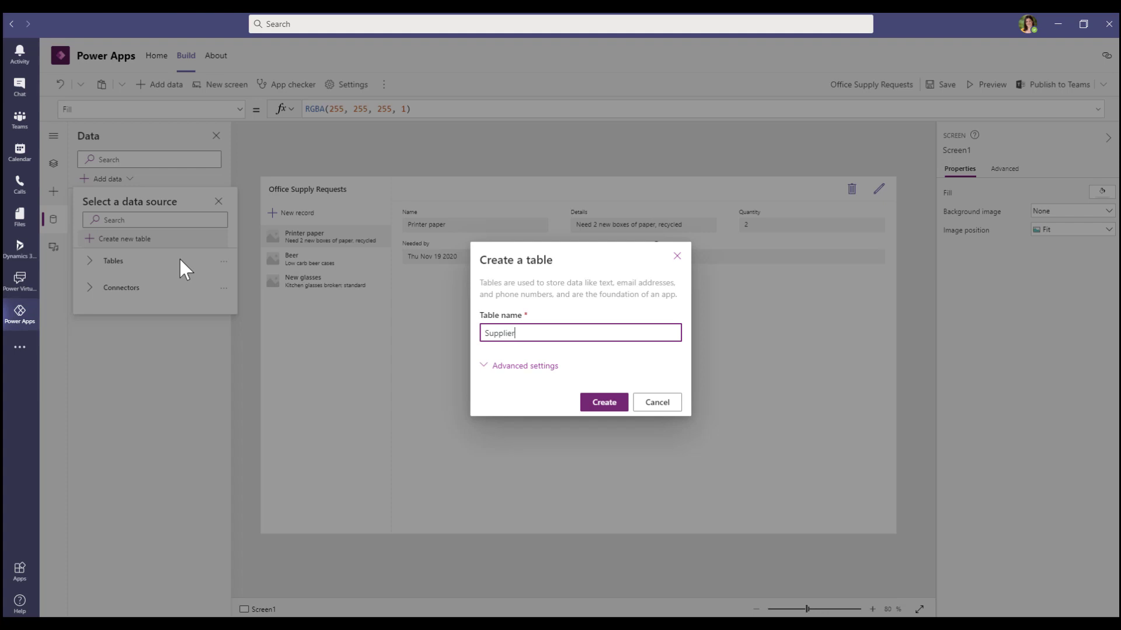
{"action": "left_click", "coordinate": [595, 406]}
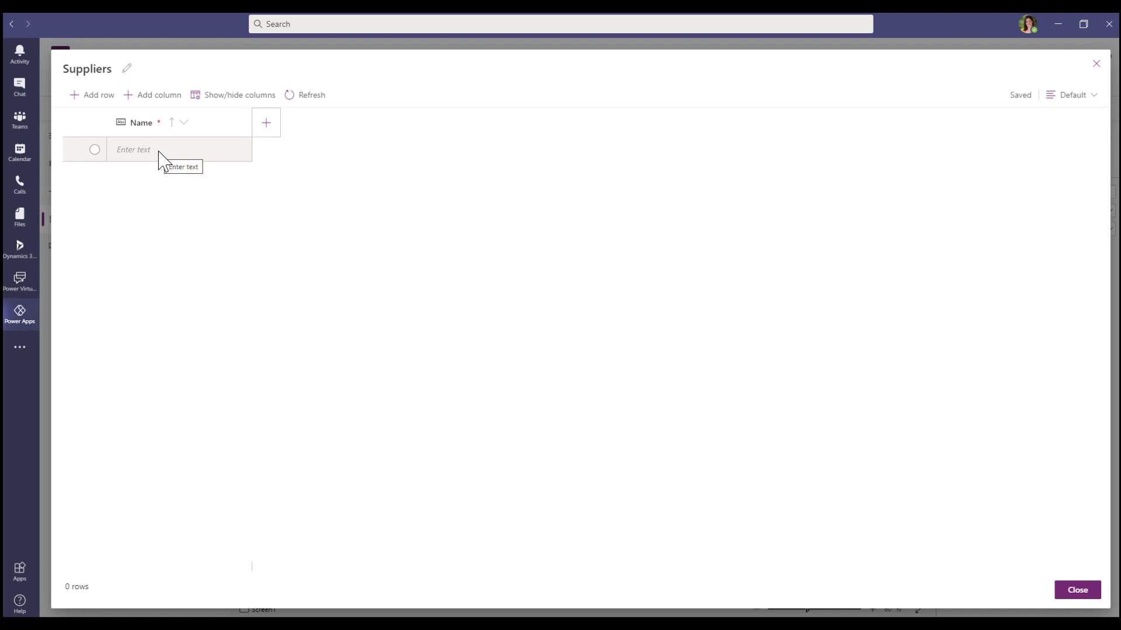
{"action": "left_click", "coordinate": [159, 157]}
{"action": "left_click", "coordinate": [144, 153]}
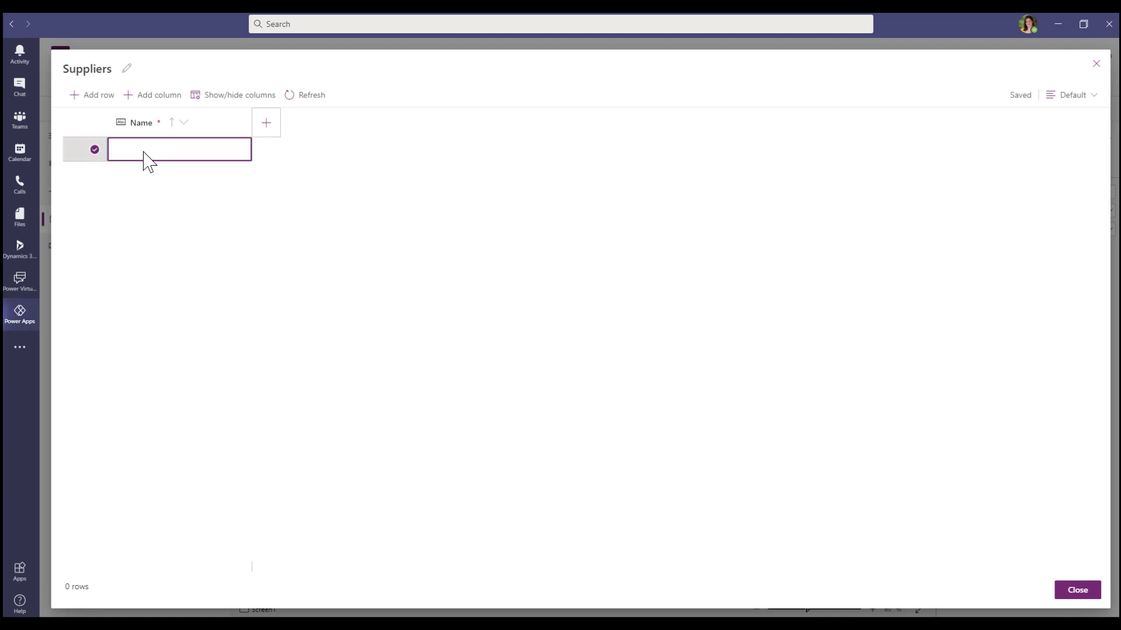
{"action": "type", "text": "Beer Barn"}
Step: Add a Yes/No column named Preferred Supplier to the Suppliers table
{"action": "left_click", "coordinate": [268, 124]}
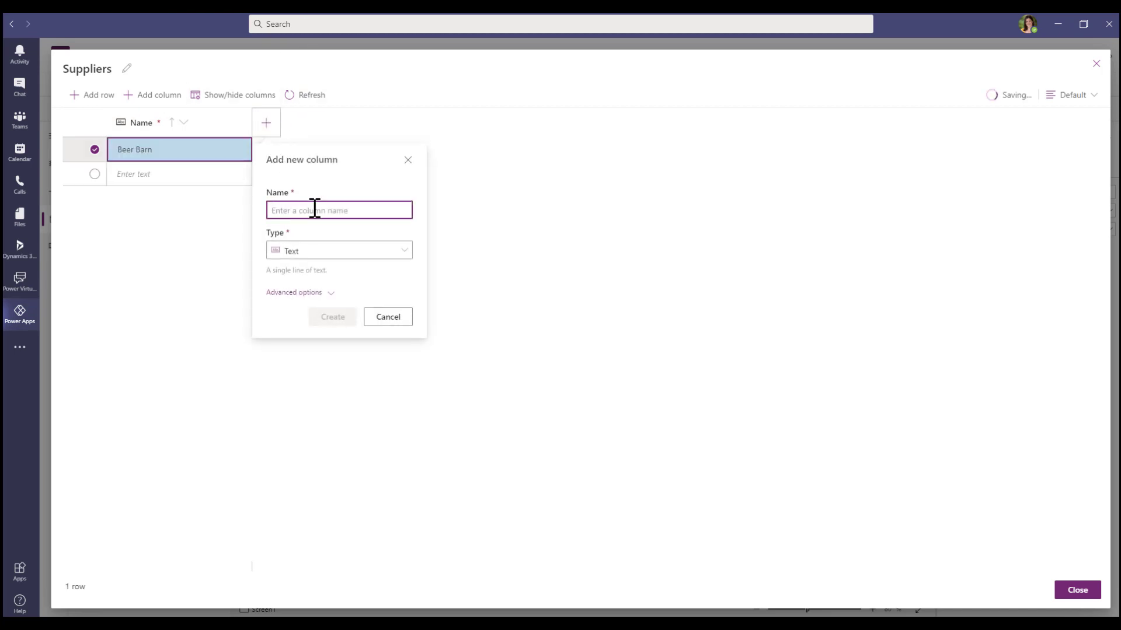
{"action": "type", "text": "Preferred "}
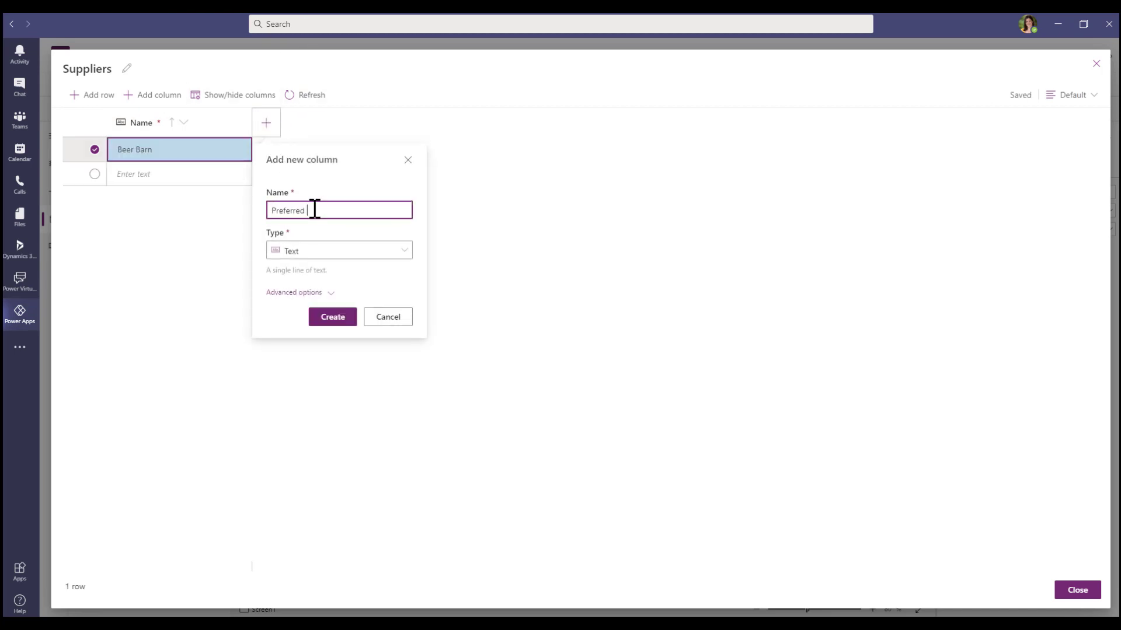
{"action": "type", "text": "Supplier"}
{"action": "left_click", "coordinate": [320, 250]}
{"action": "left_click", "coordinate": [298, 481]}
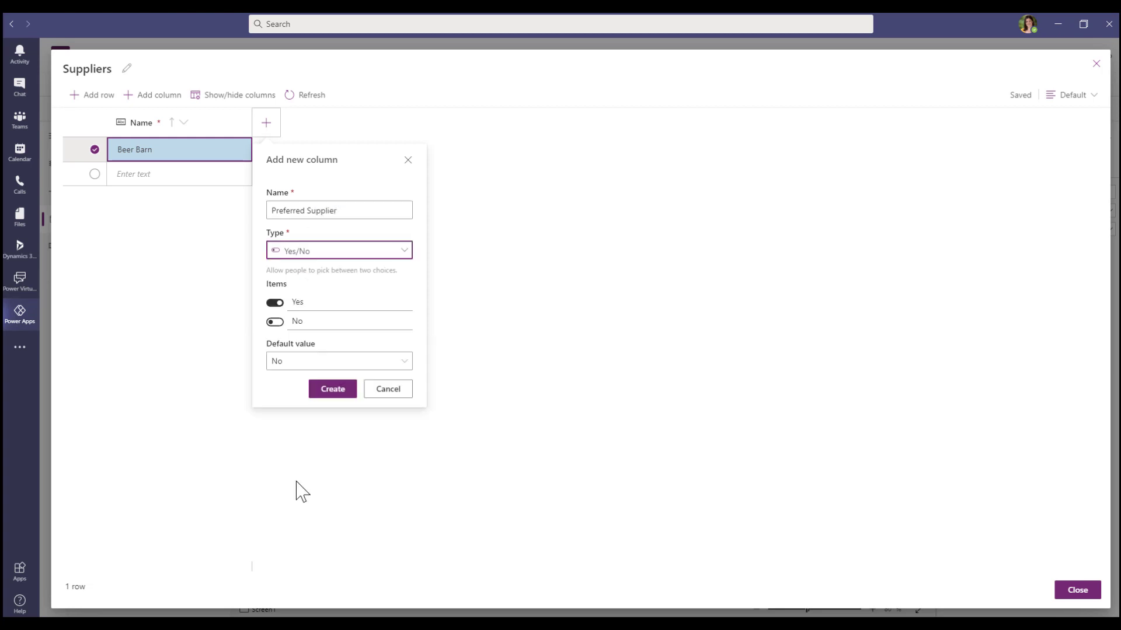
{"action": "left_click", "coordinate": [322, 390]}
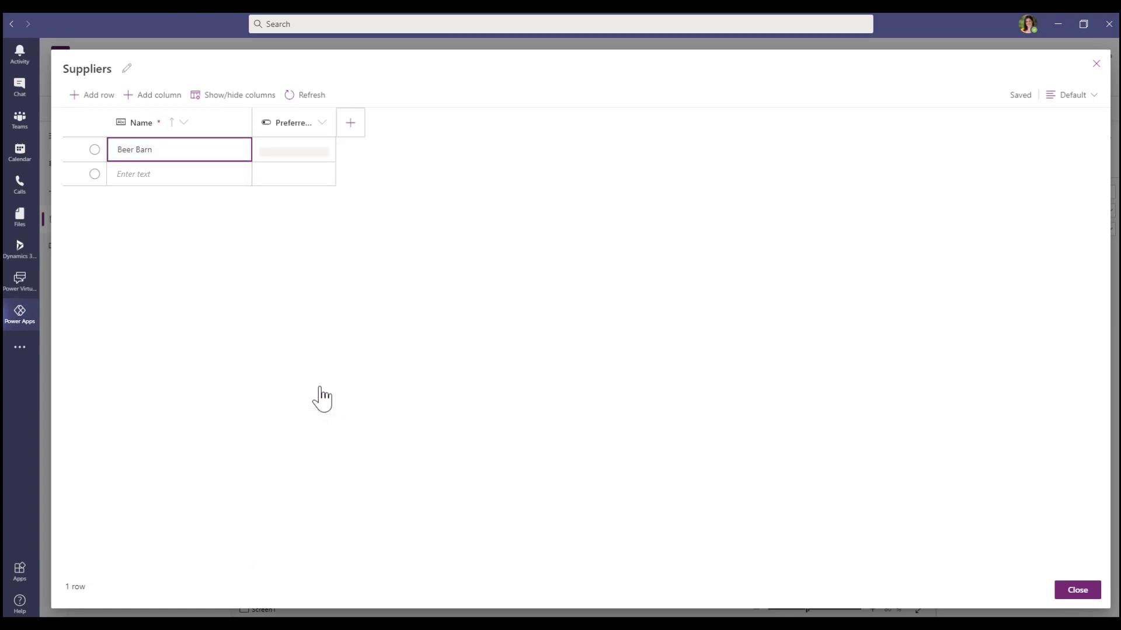
Step: Add a second supplier row named Stationery World and set its preferred supplier value to Yes
{"action": "left_click", "coordinate": [282, 159]}
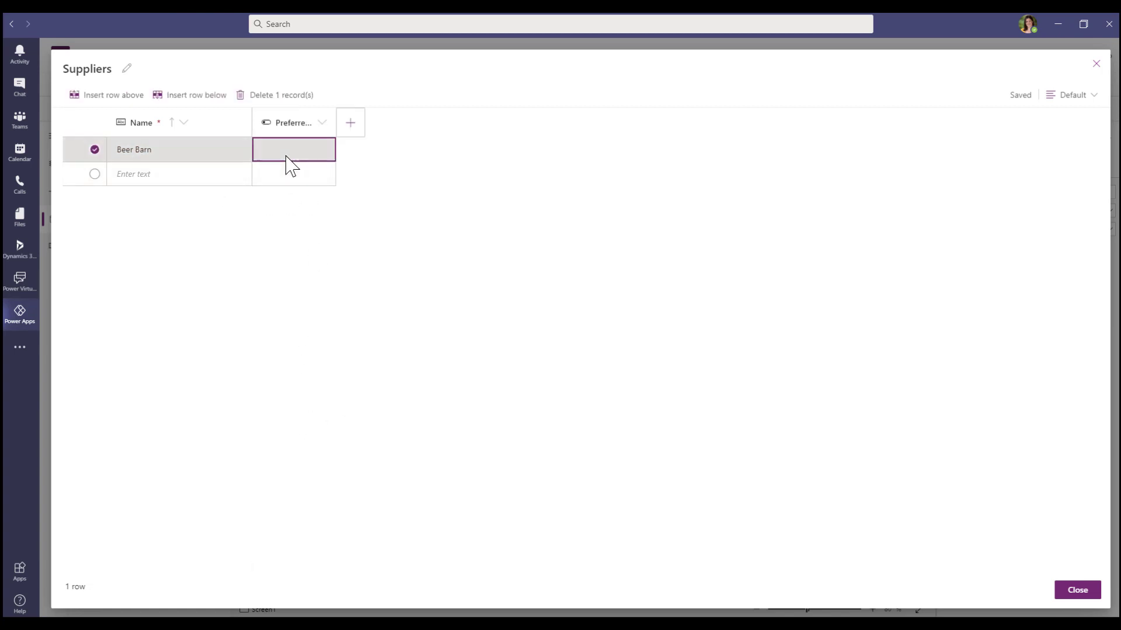
{"action": "left_click", "coordinate": [153, 177]}
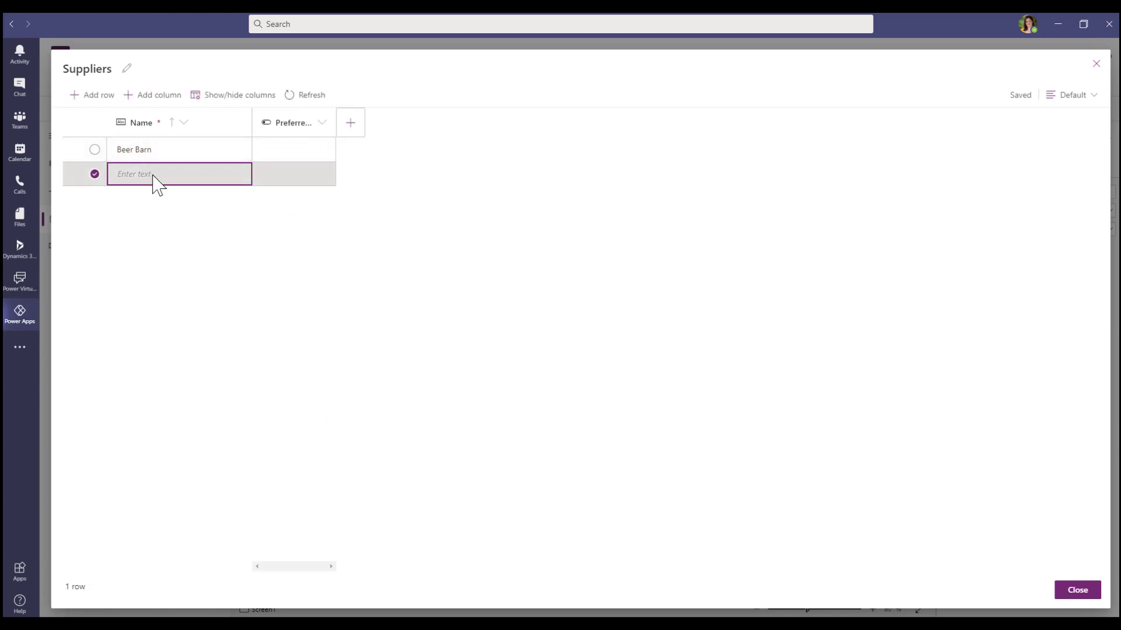
{"action": "left_click", "coordinate": [152, 174]}
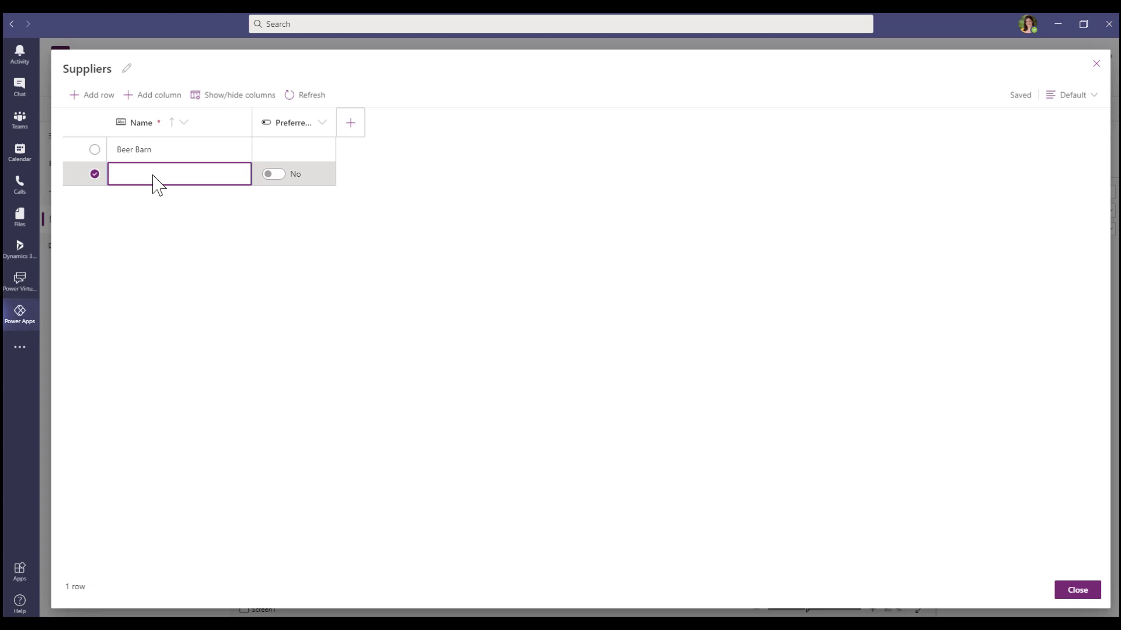
{"action": "type", "text": "Stationery WOrld"}
{"action": "left_click", "coordinate": [281, 176]}
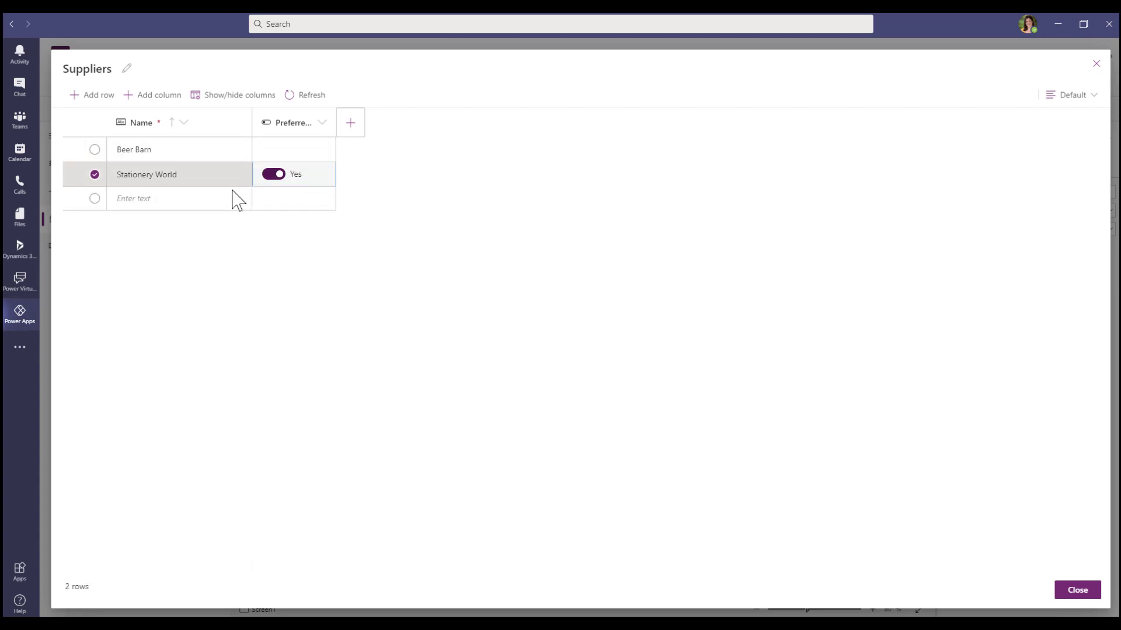
{"action": "left_click", "coordinate": [298, 150]}
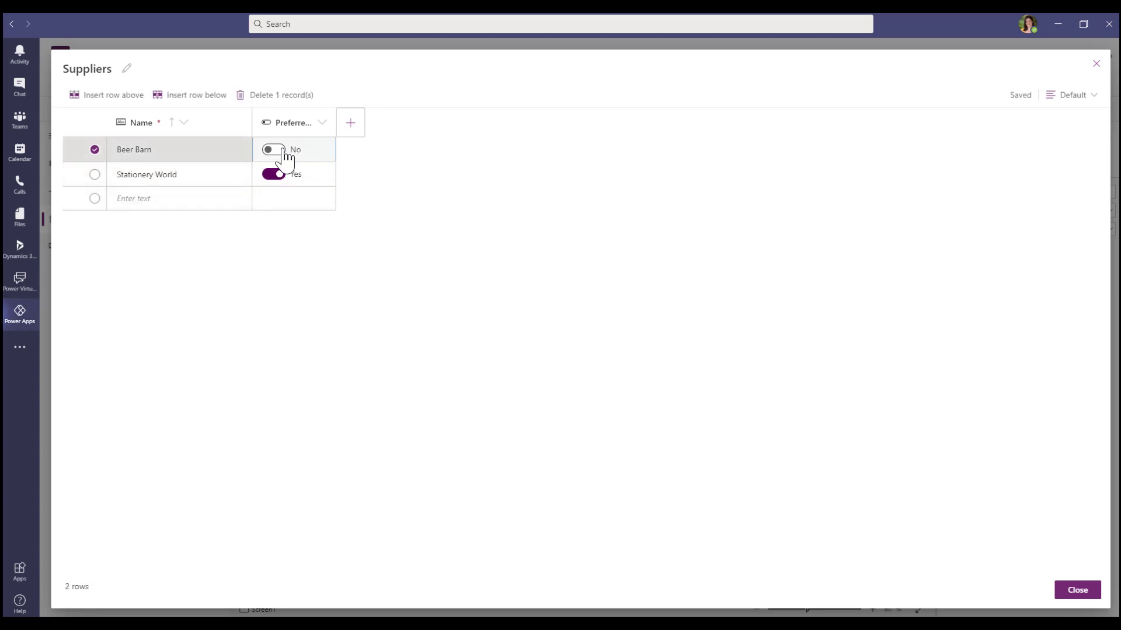
Step: Add a third supplier row named Kitchens R Us and close the Suppliers table editor
{"action": "left_click", "coordinate": [174, 199]}
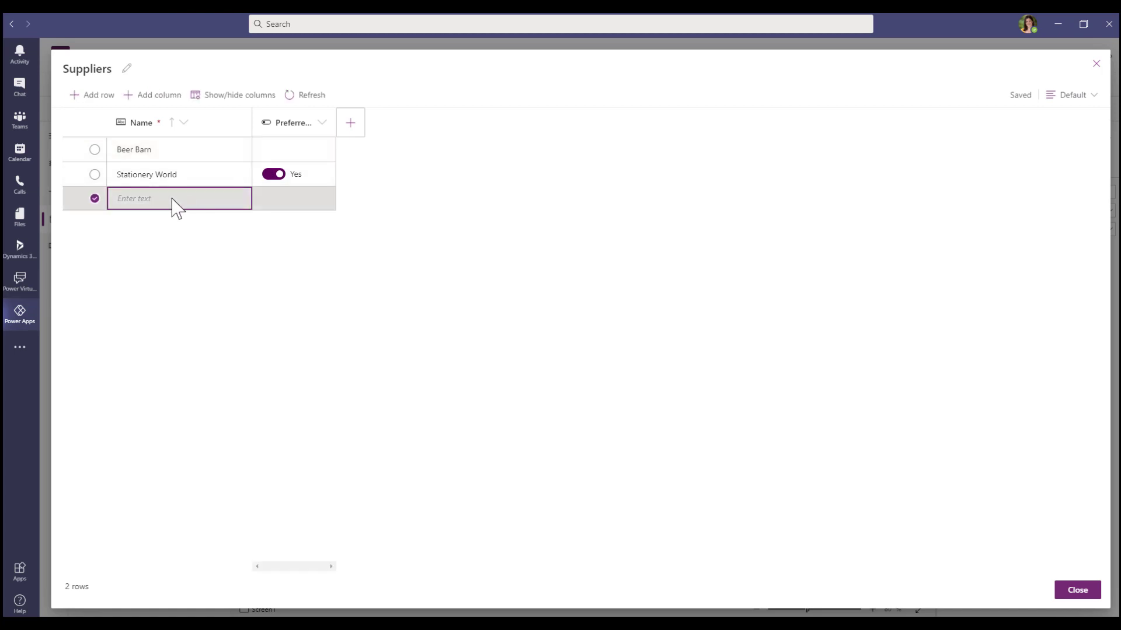
{"action": "left_click", "coordinate": [162, 201]}
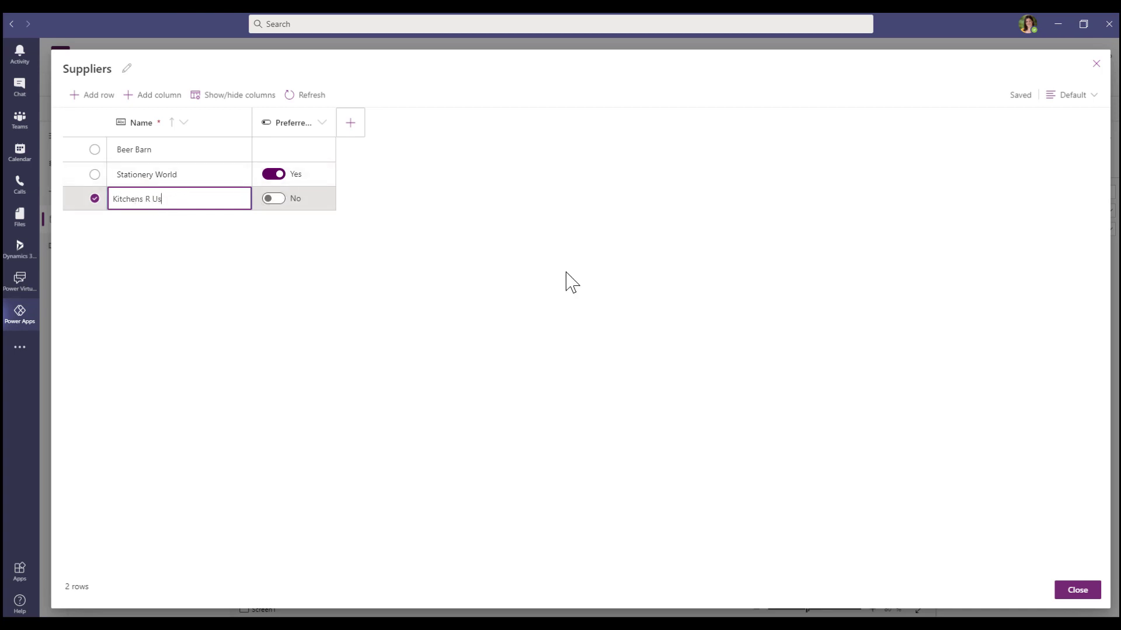
{"action": "left_click", "coordinate": [241, 287]}
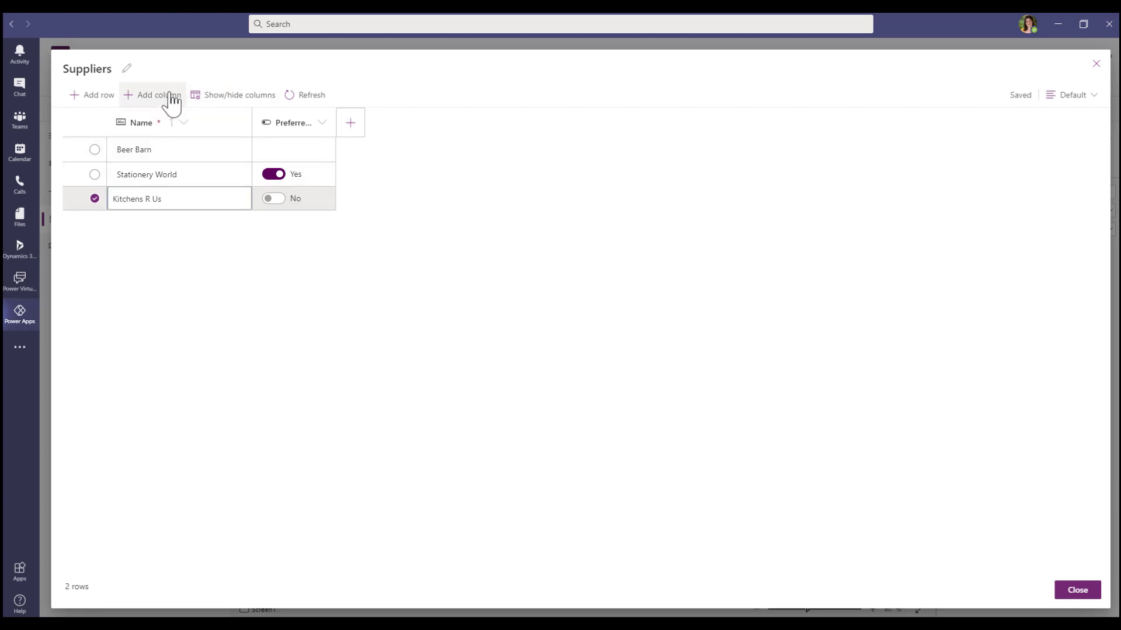
{"action": "left_click", "coordinate": [1076, 592]}
Step: Open the Office Supply Requests table for editing and add a Lookup column named Supplier related to the Supplier table
{"action": "left_click", "coordinate": [216, 206]}
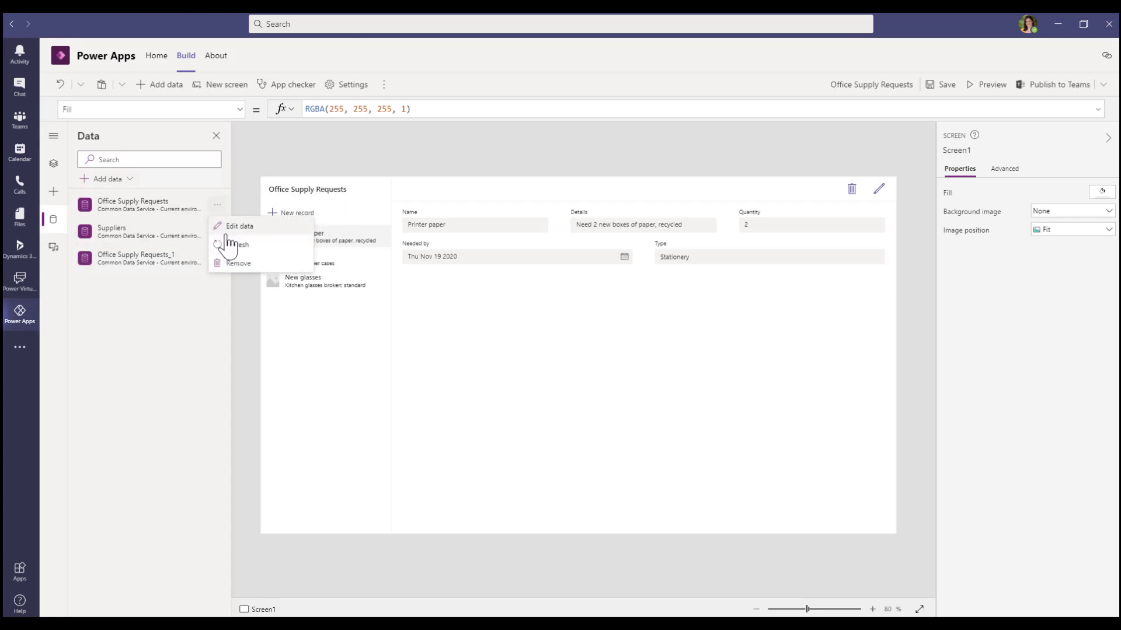
{"action": "left_click", "coordinate": [232, 228]}
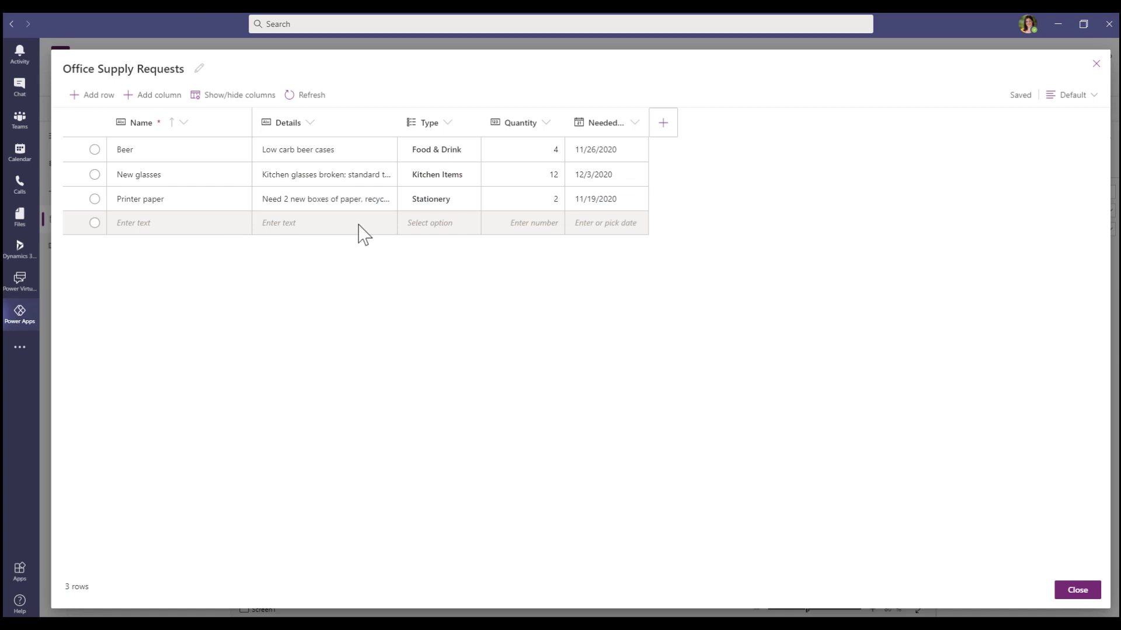
{"action": "left_click", "coordinate": [666, 130]}
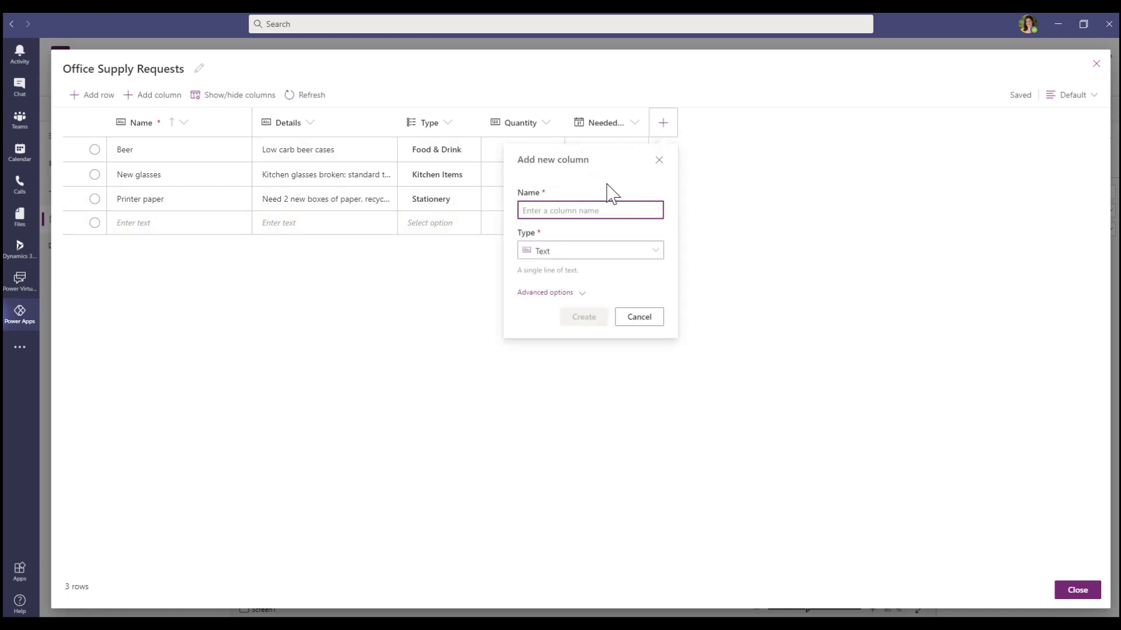
{"action": "type", "text": "Stu"}
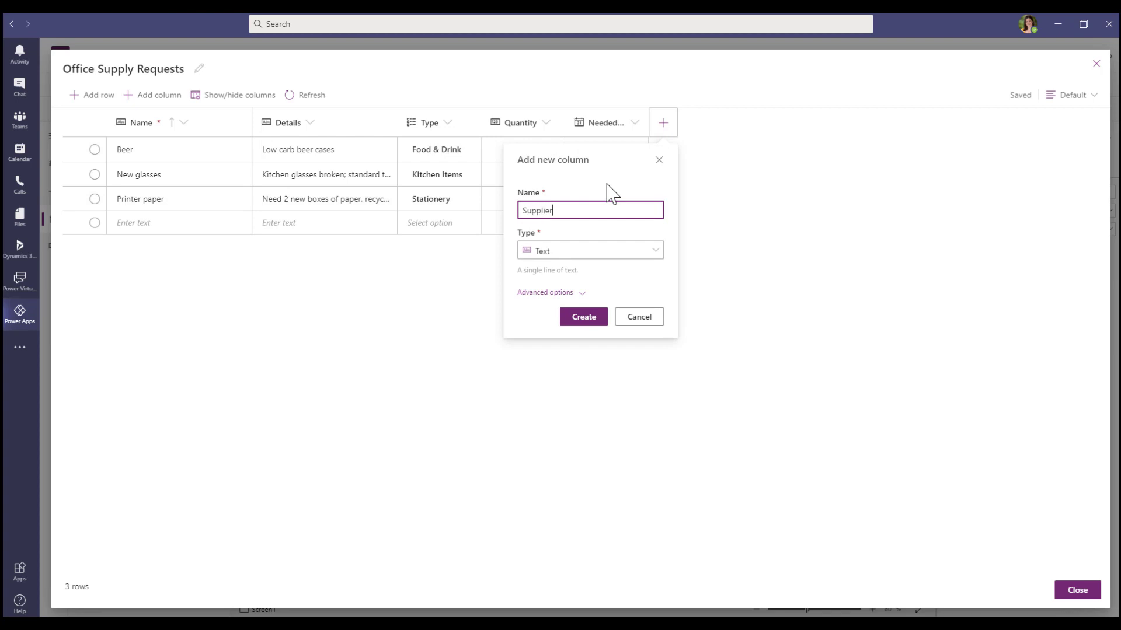
{"action": "left_click", "coordinate": [607, 252]}
{"action": "left_click", "coordinate": [547, 437]}
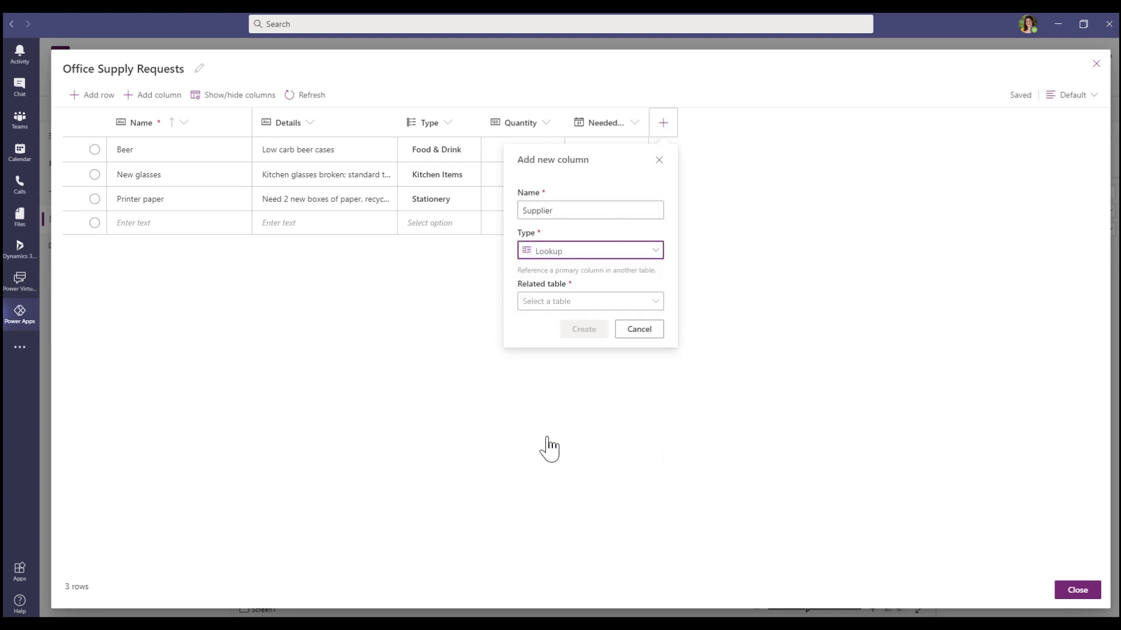
{"action": "left_click", "coordinate": [558, 303]}
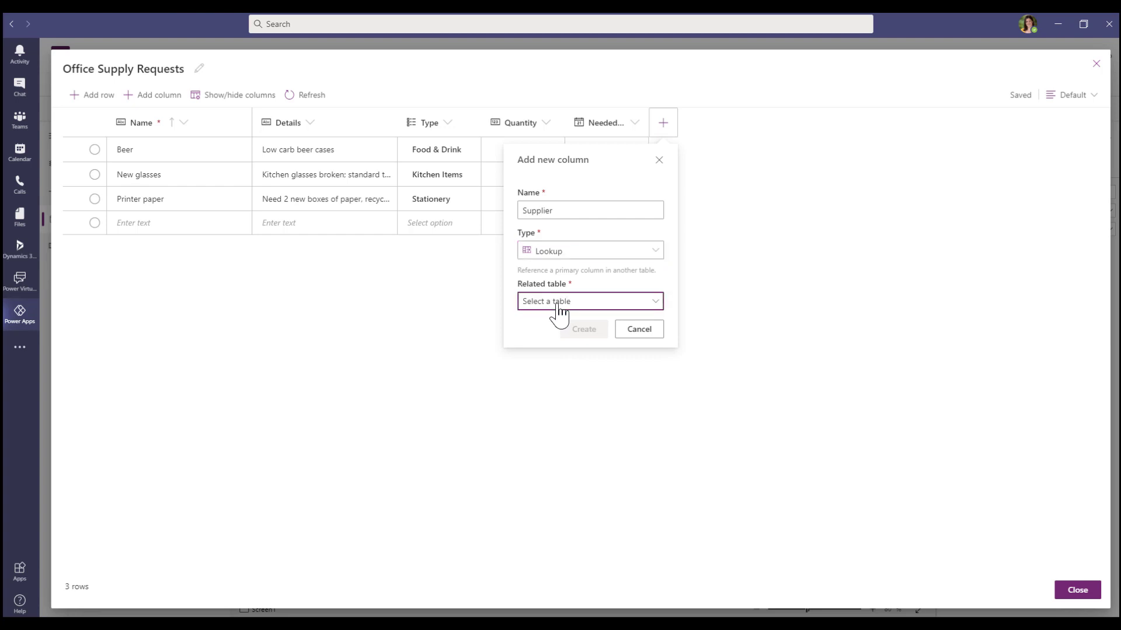
{"action": "scroll", "coordinate": [722, 548], "scroll_direction": "down", "scroll_amount": 4}
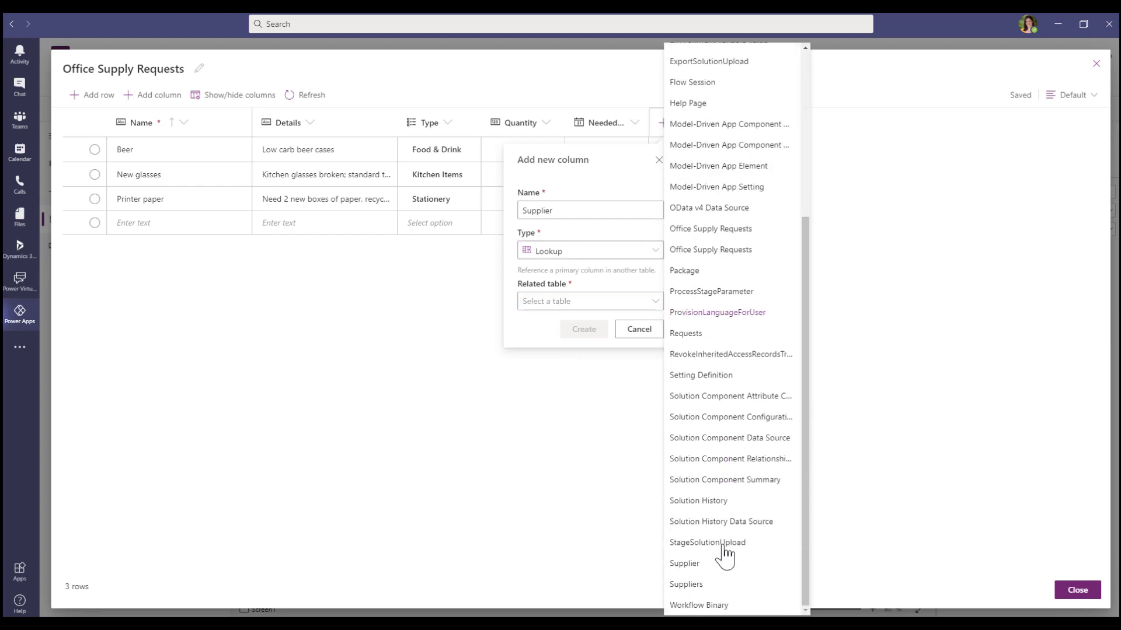
{"action": "left_click", "coordinate": [694, 565]}
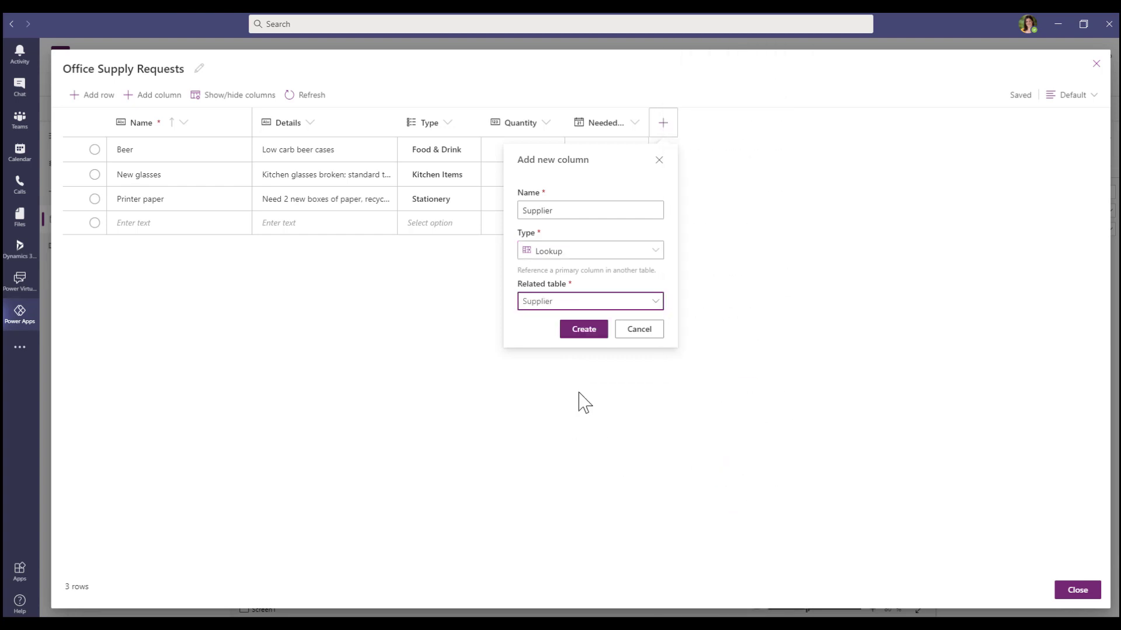
{"action": "left_click", "coordinate": [578, 330]}
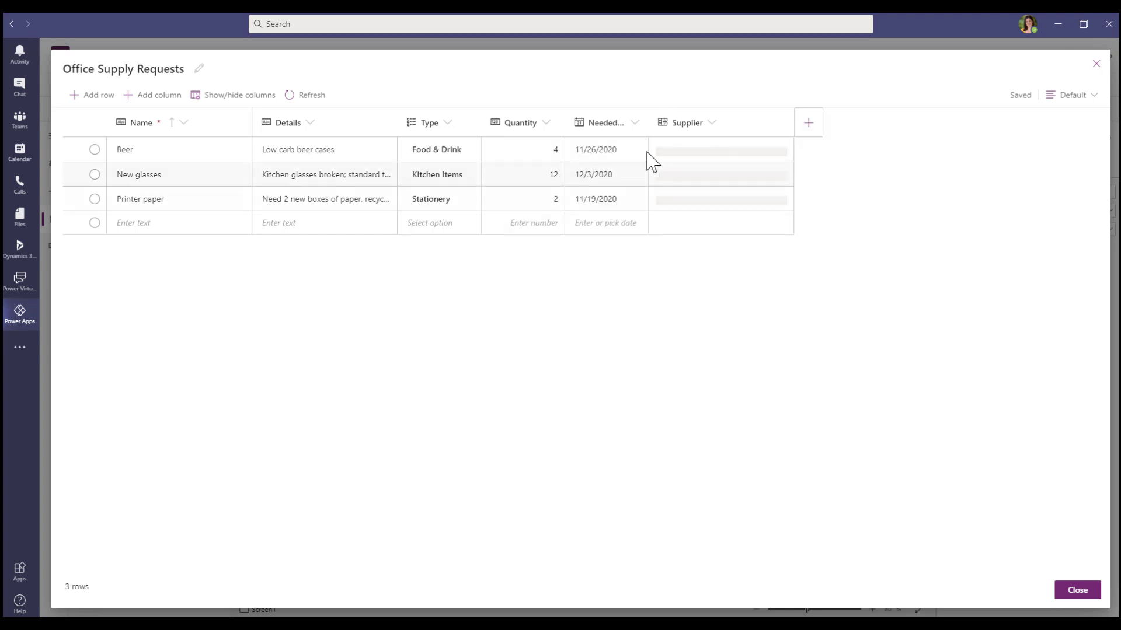
Step: Set the supplier to Beer Barn for the Beer row and Kitchens R Us for the New glasses row
{"action": "left_click", "coordinate": [694, 154]}
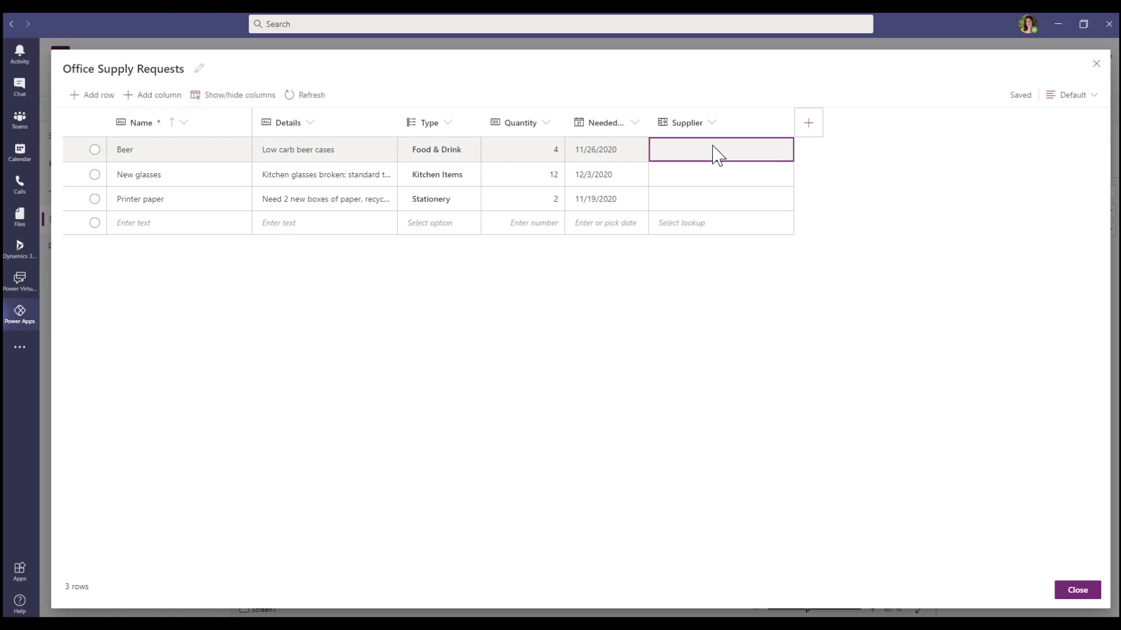
{"action": "left_click", "coordinate": [718, 155]}
{"action": "left_click", "coordinate": [717, 157]}
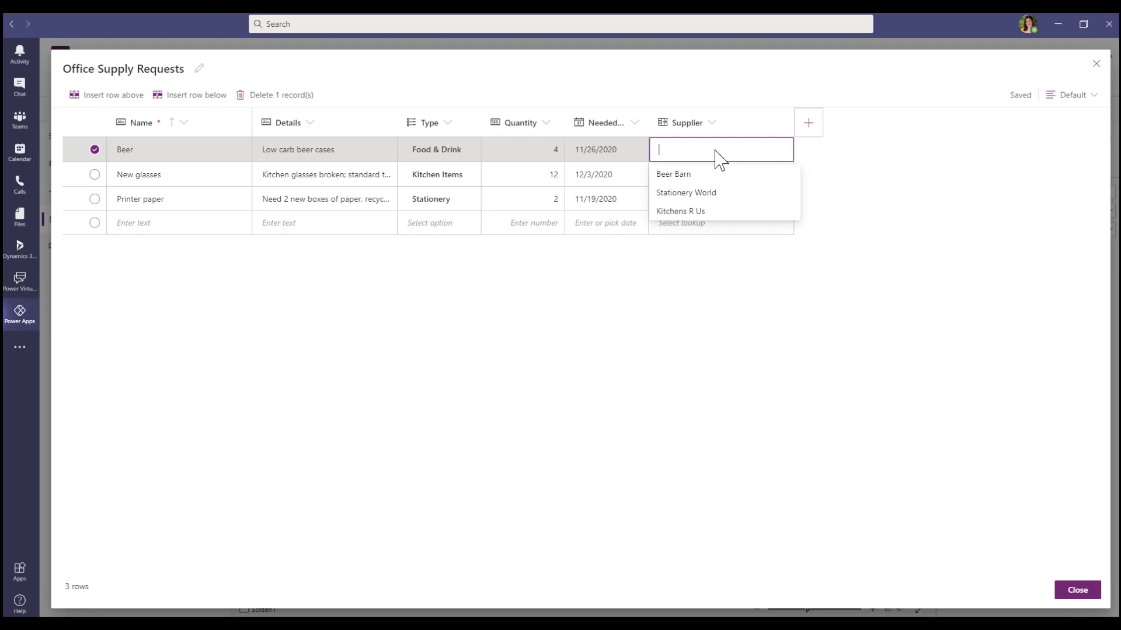
{"action": "left_click", "coordinate": [685, 174]}
{"action": "left_click", "coordinate": [684, 178]}
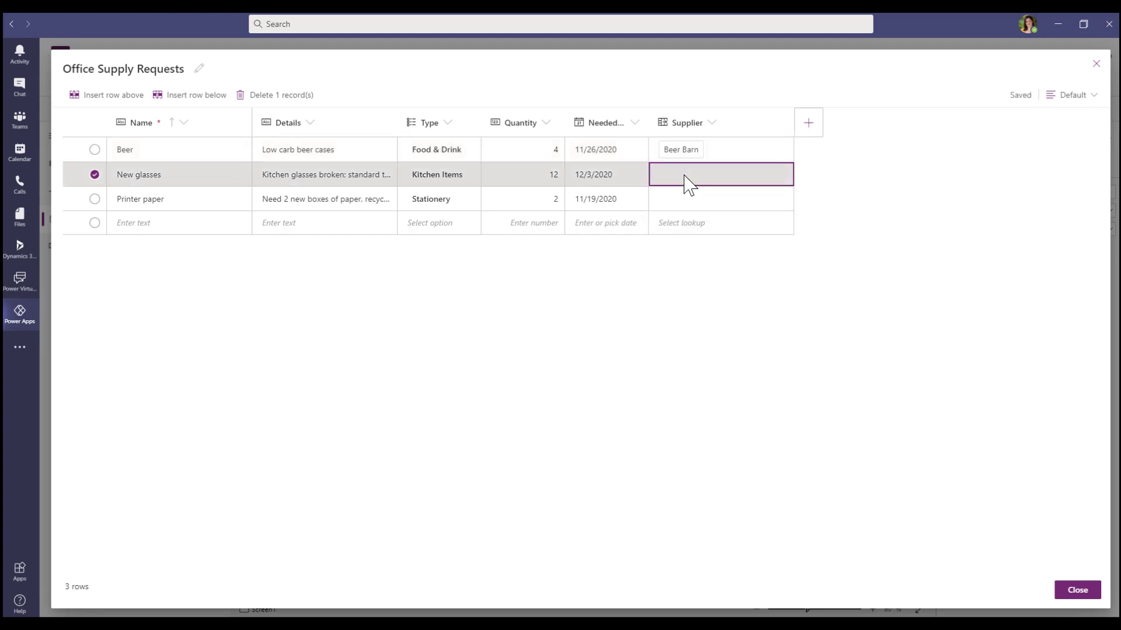
{"action": "left_click", "coordinate": [686, 180]}
{"action": "left_click", "coordinate": [688, 242]}
Step: Set the Printer paper row's supplier to Stationery World, then close the table editor and the data source list
{"action": "left_click", "coordinate": [691, 206]}
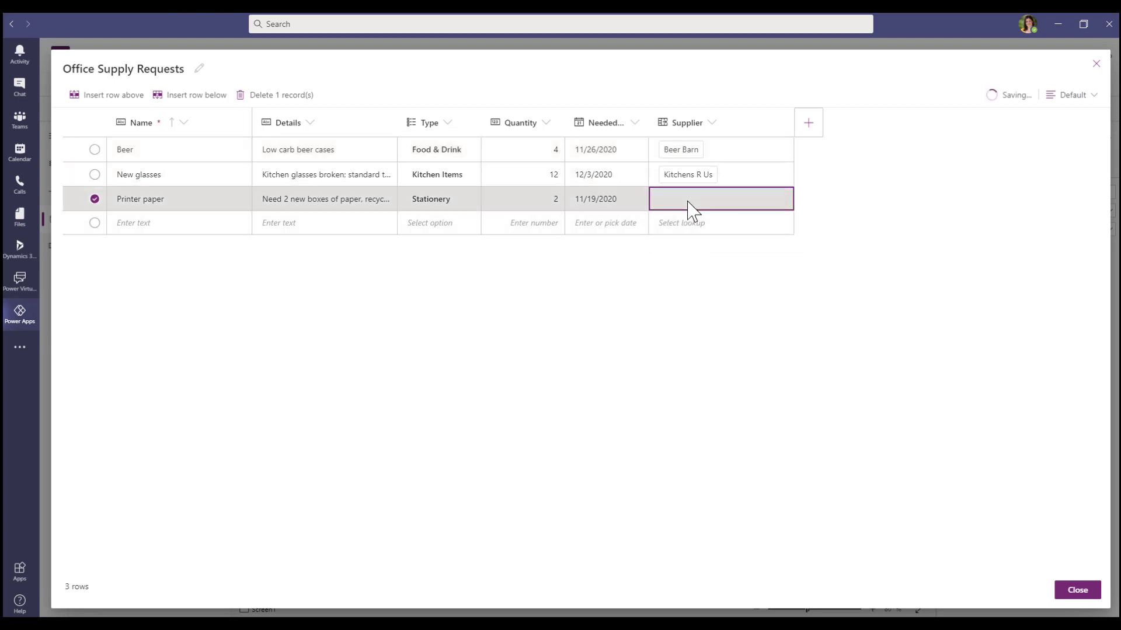
{"action": "left_click", "coordinate": [691, 205]}
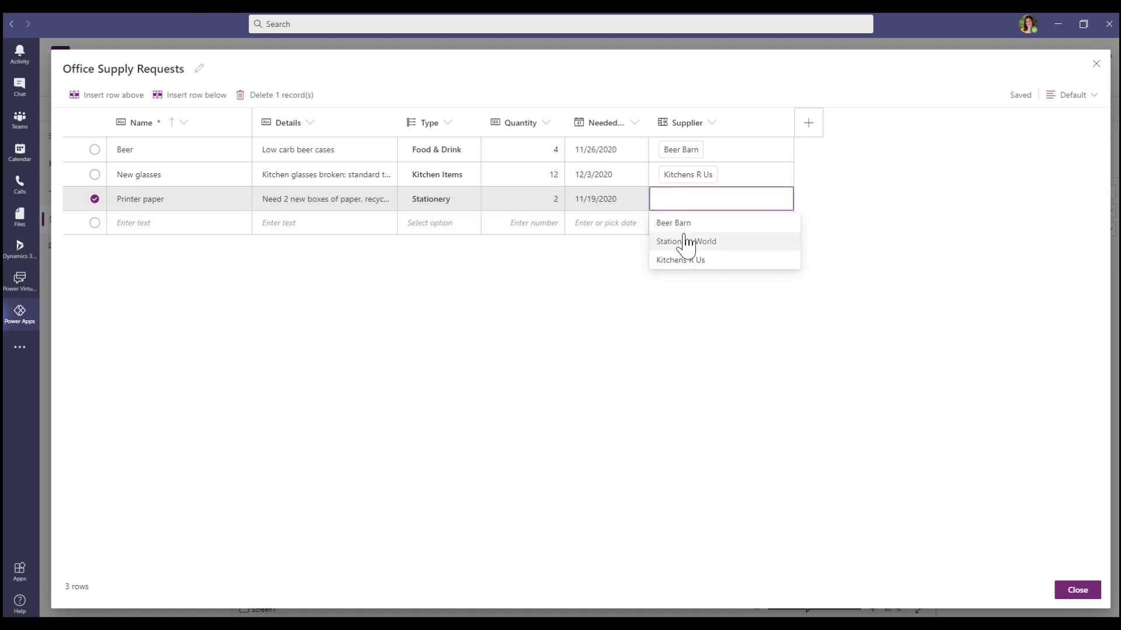
{"action": "left_click", "coordinate": [684, 244]}
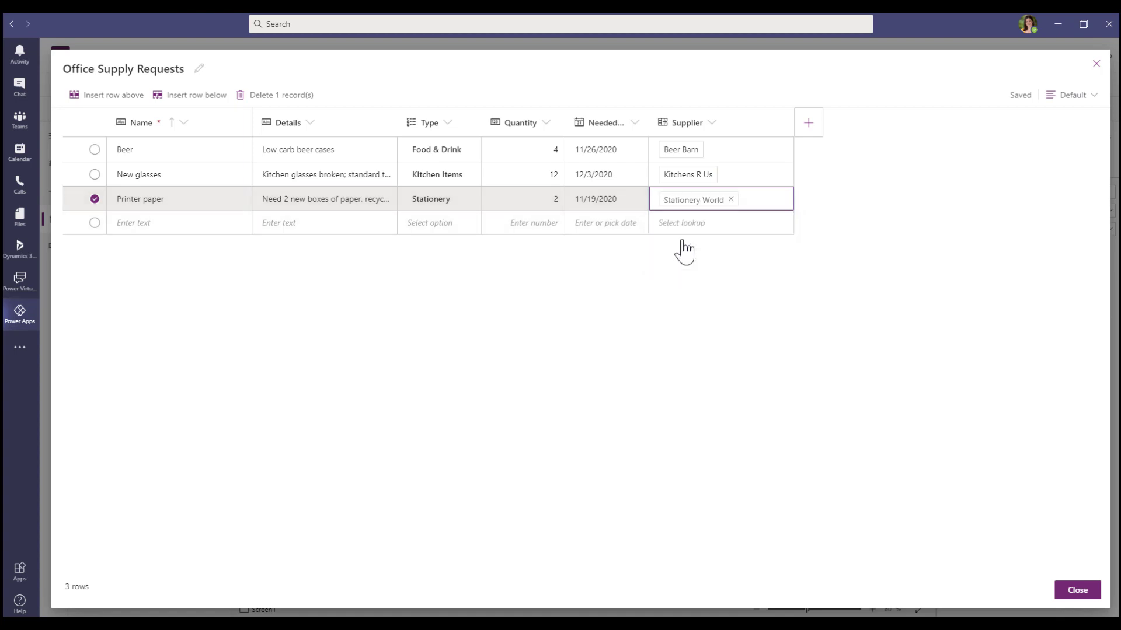
{"action": "left_click", "coordinate": [866, 376]}
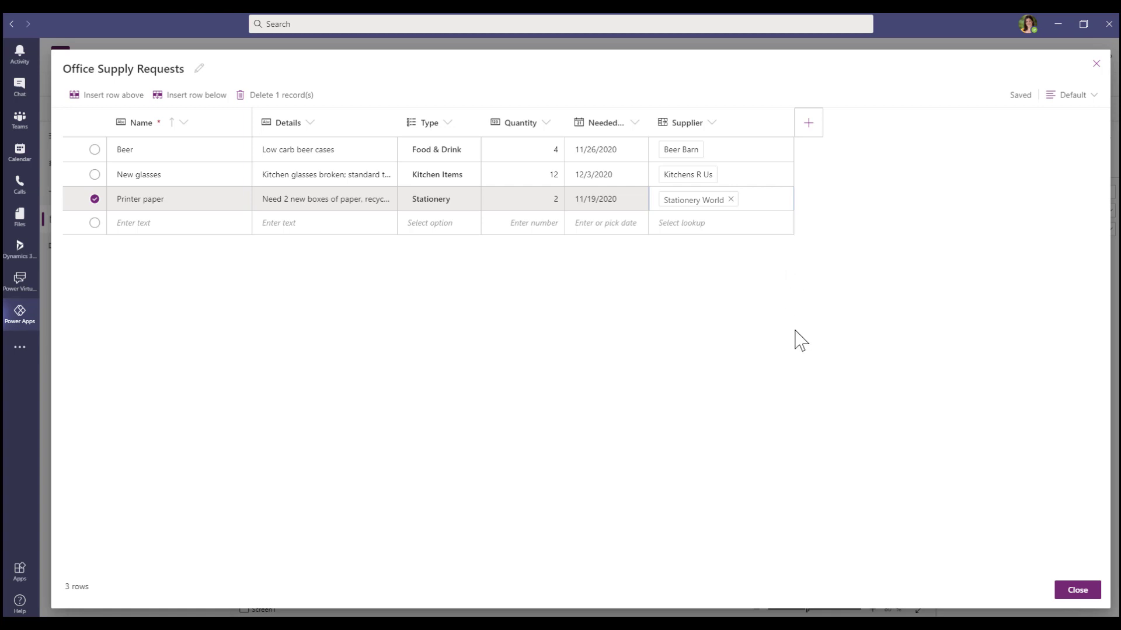
{"action": "left_click", "coordinate": [1078, 590]}
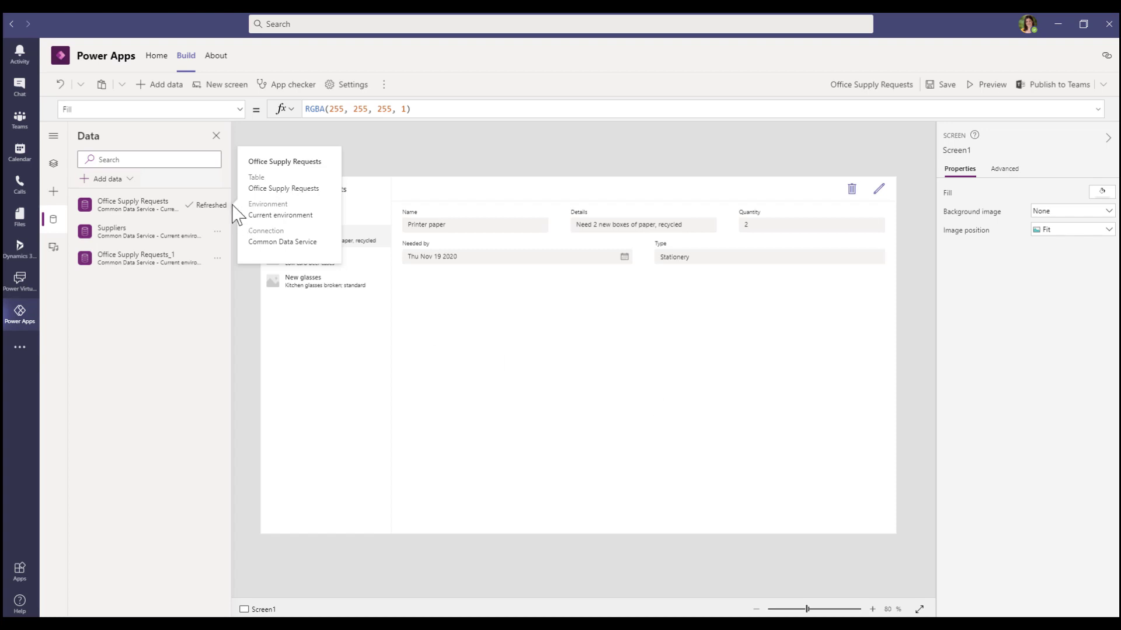
{"action": "left_click", "coordinate": [217, 138]}
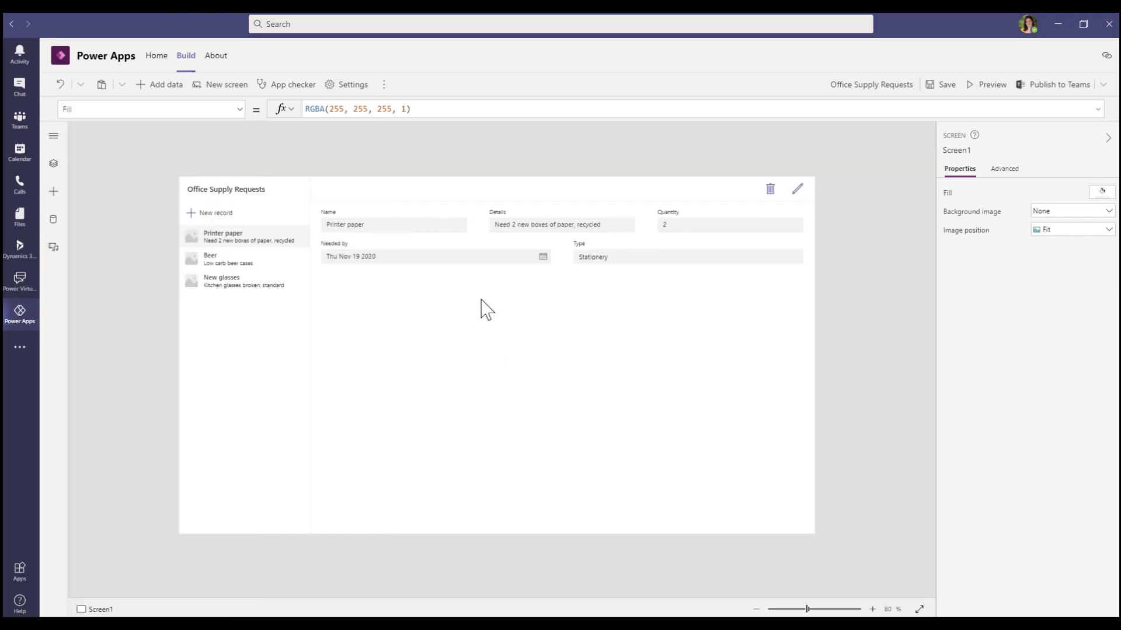
Step: Set the request details form to show its fields in 1 column
{"action": "left_click", "coordinate": [479, 353]}
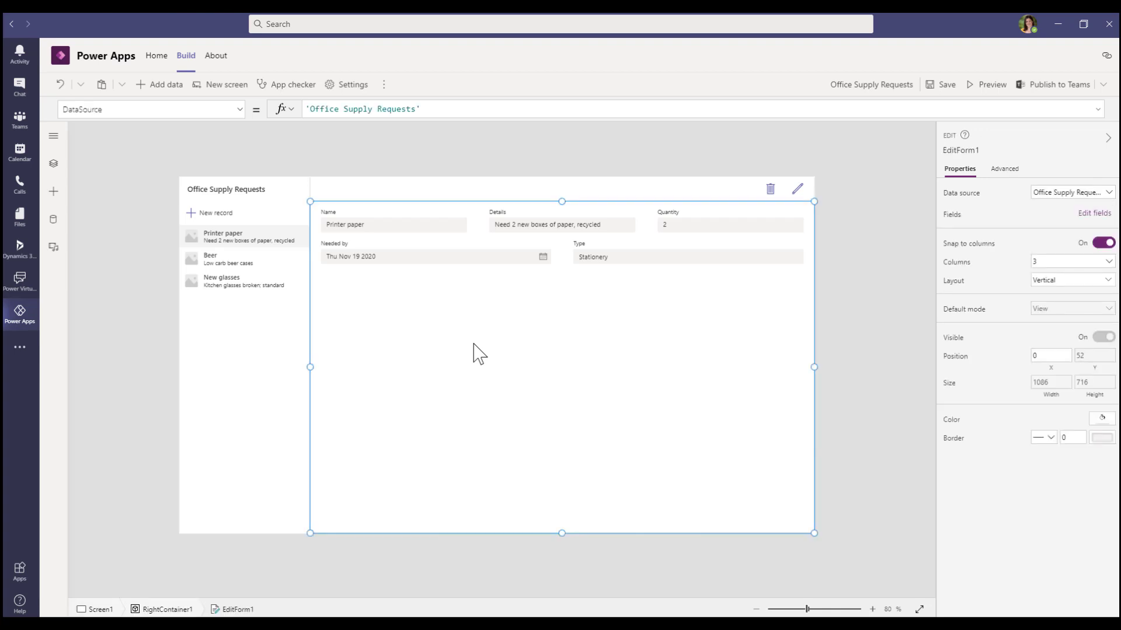
{"action": "left_click", "coordinate": [1079, 265]}
{"action": "left_click", "coordinate": [1065, 276]}
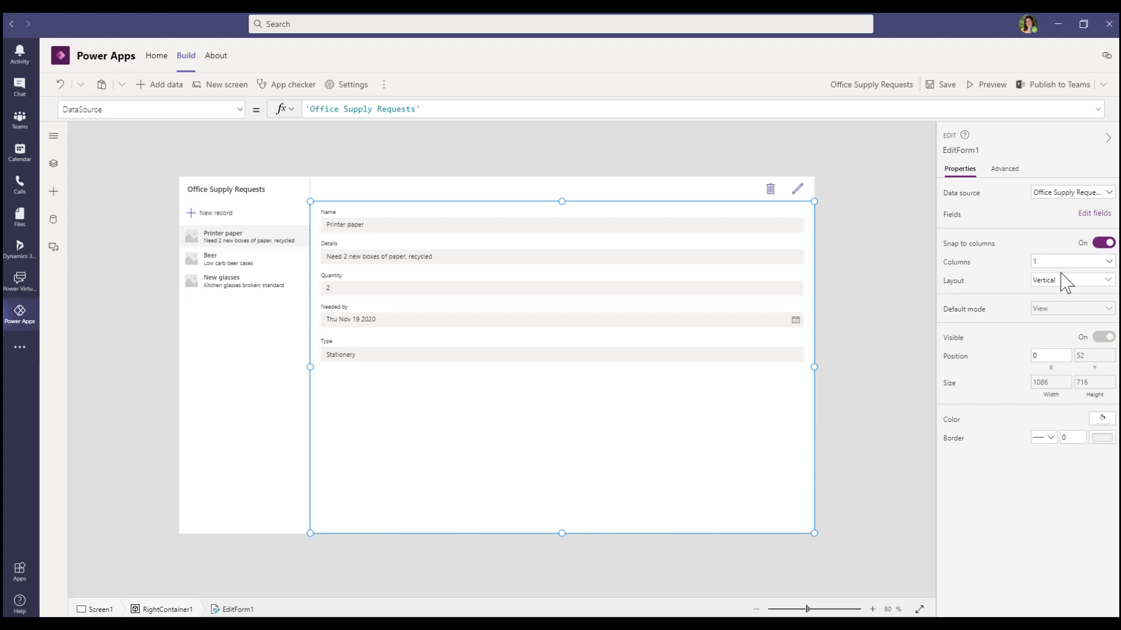
Step: Fill the gallery of requests with the lightest orange theme color
{"action": "left_click", "coordinate": [264, 350]}
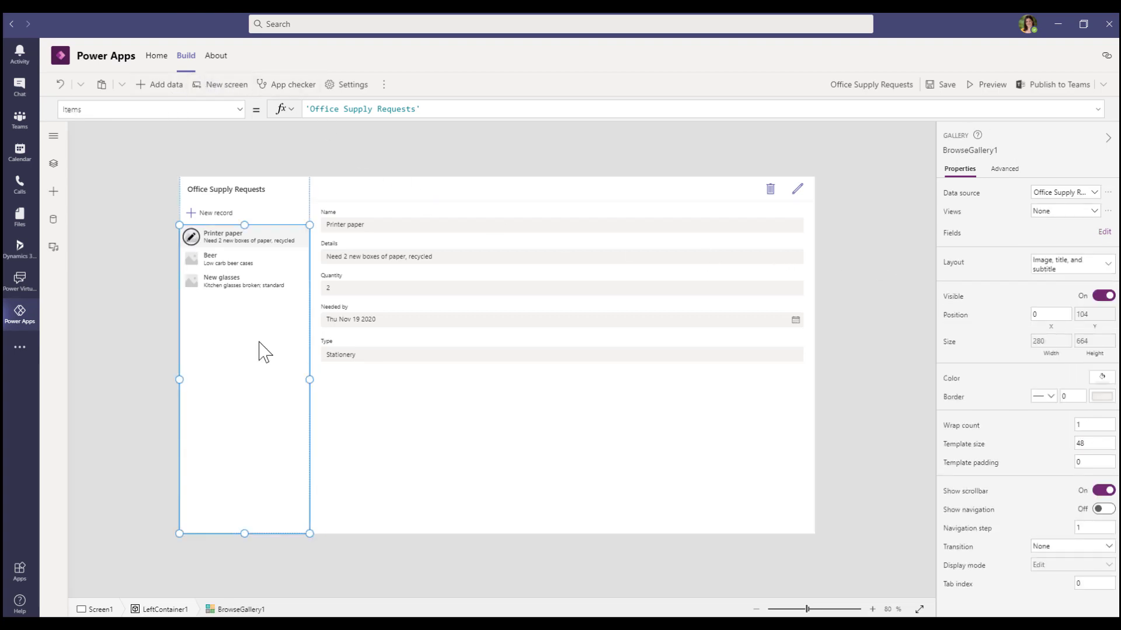
{"action": "left_click", "coordinate": [1109, 381]}
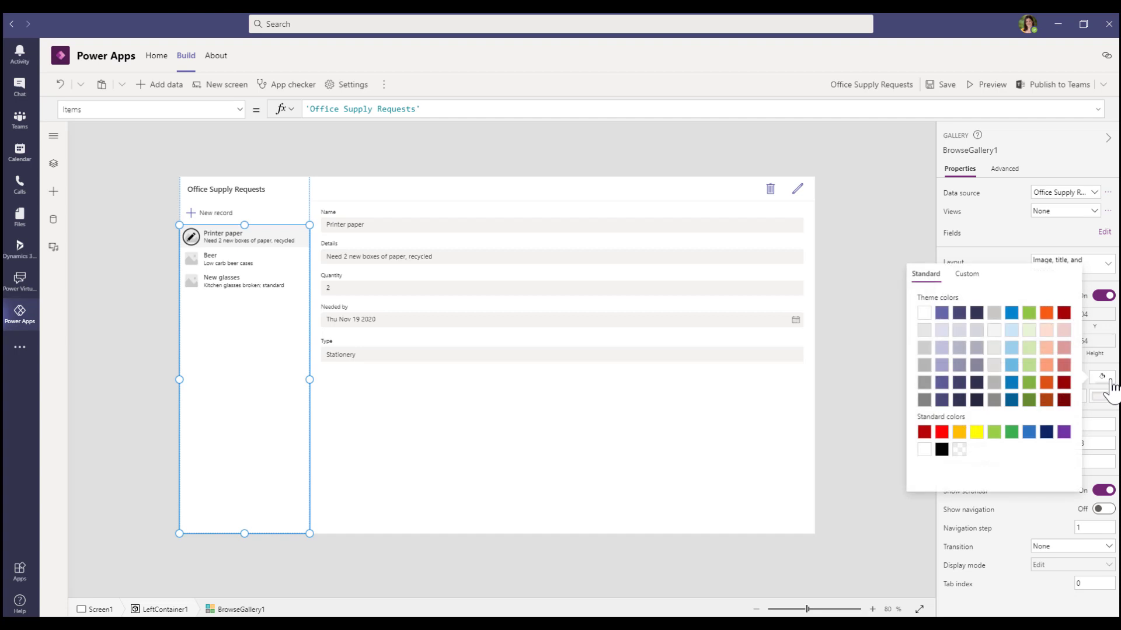
{"action": "left_click", "coordinate": [1047, 331]}
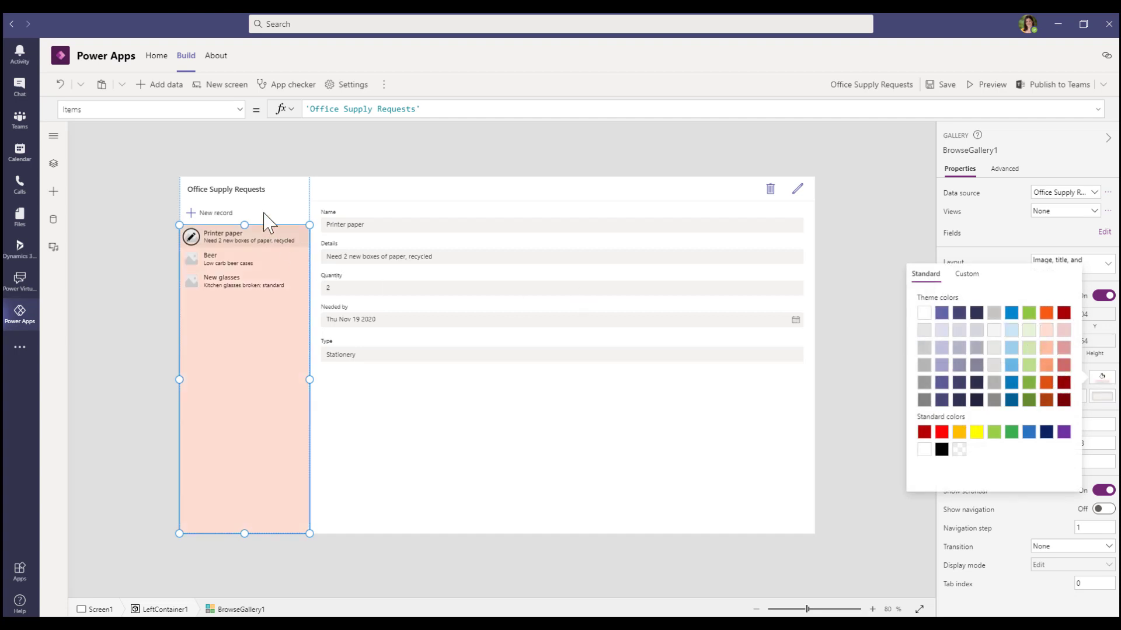
Step: Show the tree view and fill the header bar container above the form with a light purple theme color
{"action": "left_click", "coordinate": [264, 212]}
{"action": "left_click", "coordinate": [264, 191]}
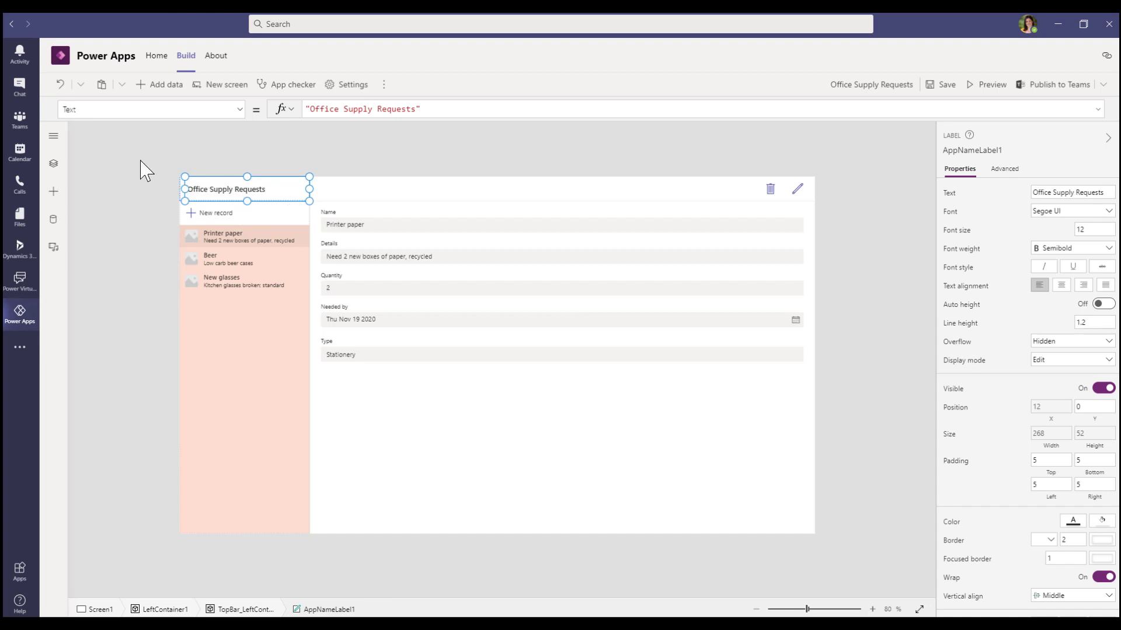
{"action": "left_click", "coordinate": [54, 166]}
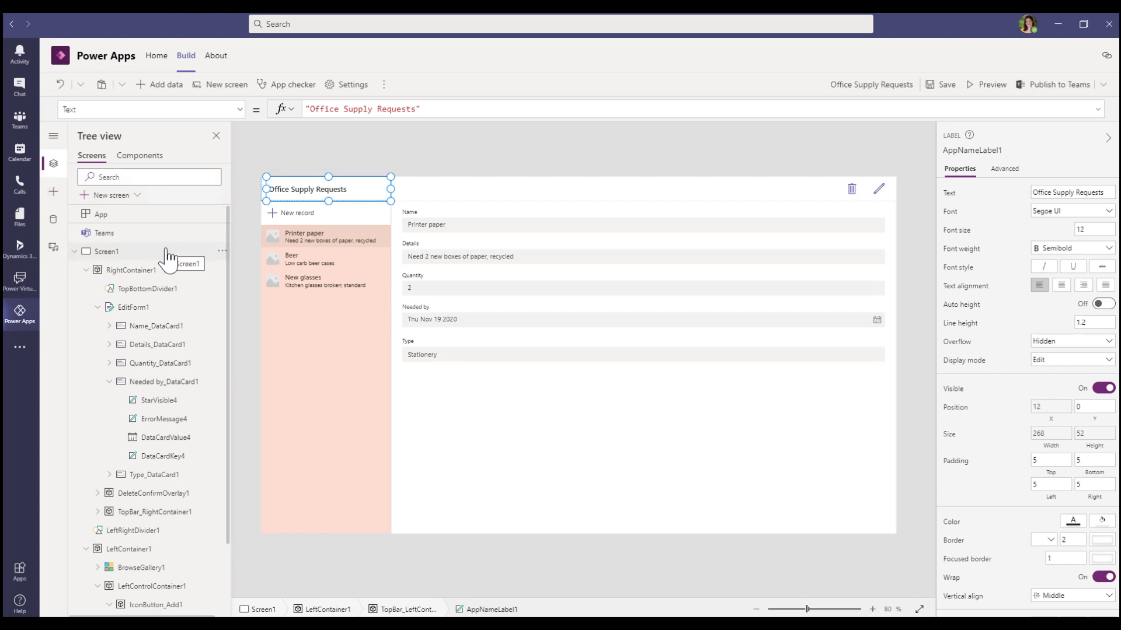
{"action": "left_click", "coordinate": [451, 198]}
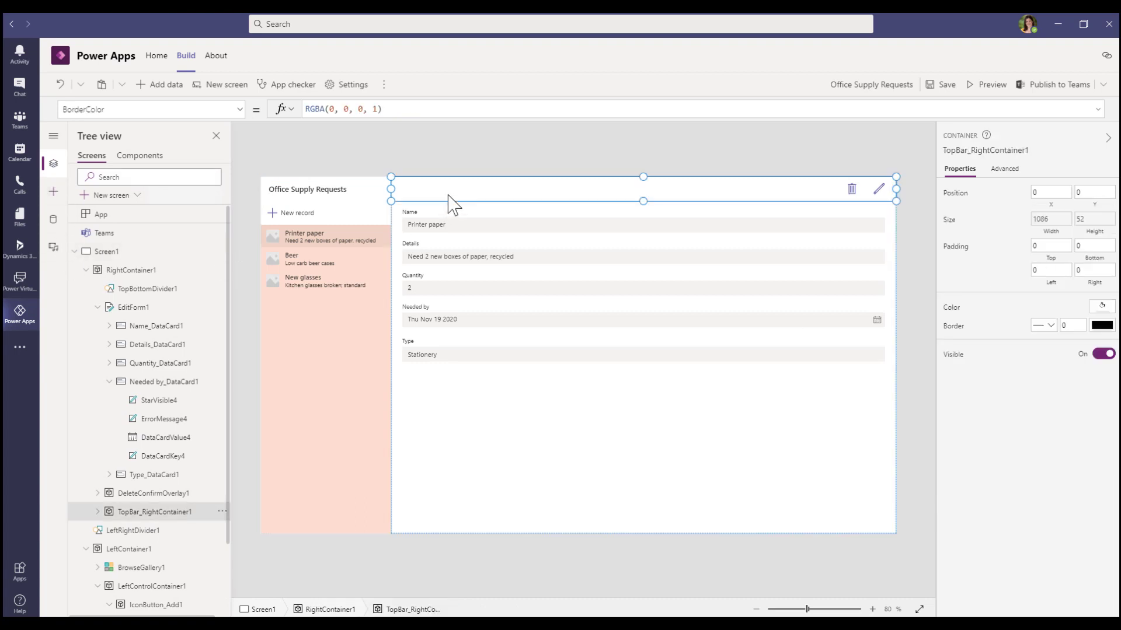
{"action": "left_click", "coordinate": [1101, 306]}
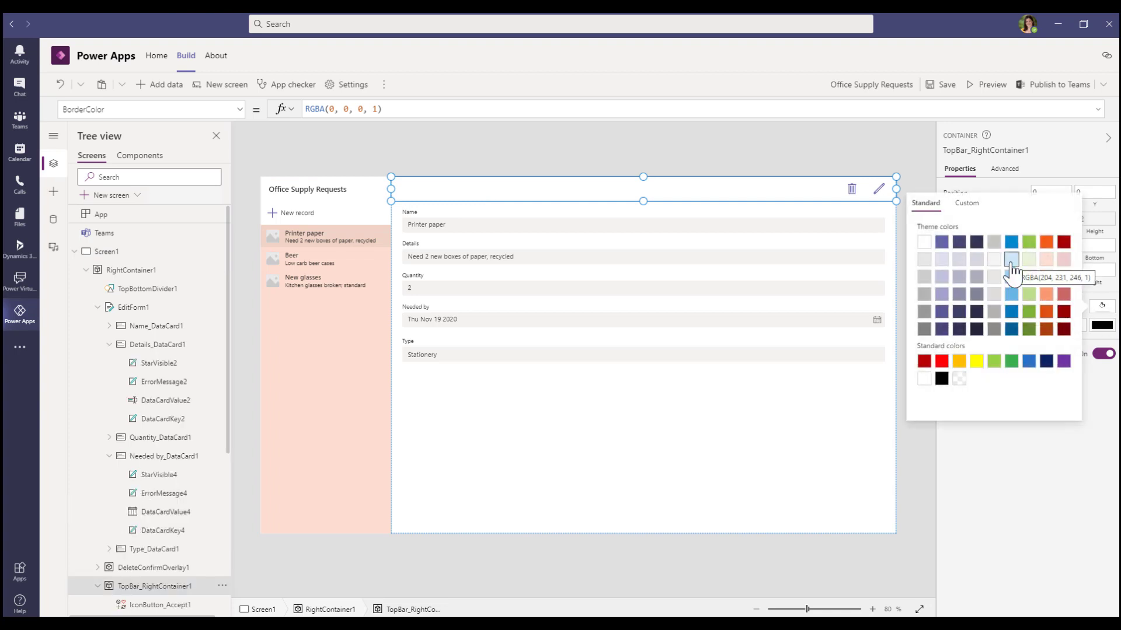
{"action": "left_click", "coordinate": [940, 278]}
Step: Set the Office Supply Requests title label to Bold weight and font size 16
{"action": "left_click", "coordinate": [291, 189]}
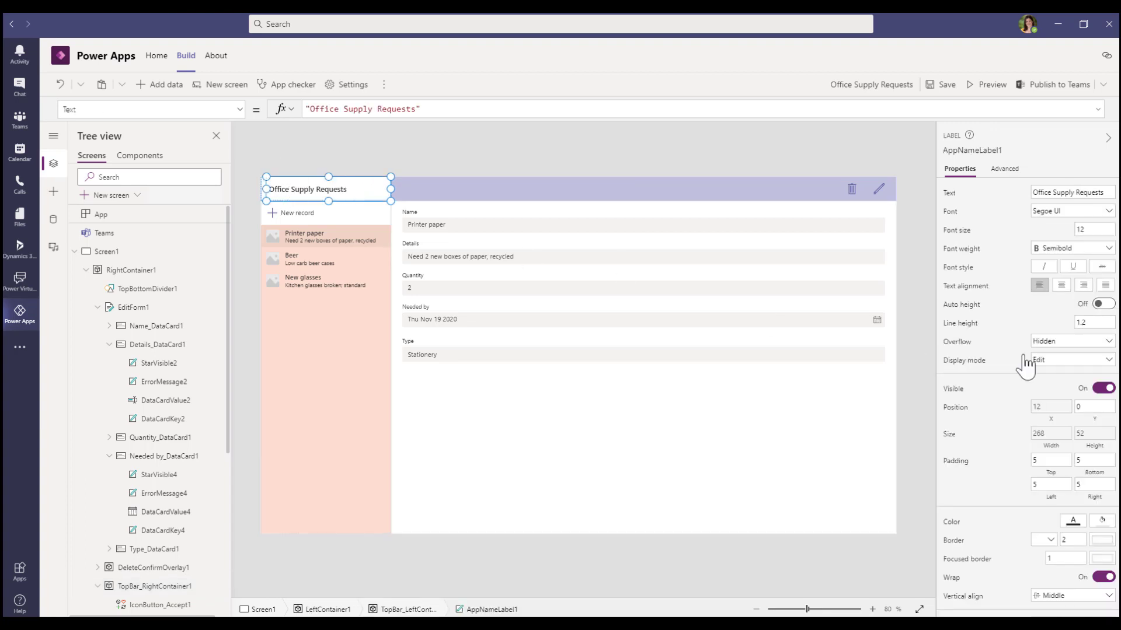
{"action": "left_click", "coordinate": [1050, 255]}
{"action": "left_click", "coordinate": [1054, 266]}
{"action": "left_click", "coordinate": [1087, 233]}
{"action": "type", "text": "16"}
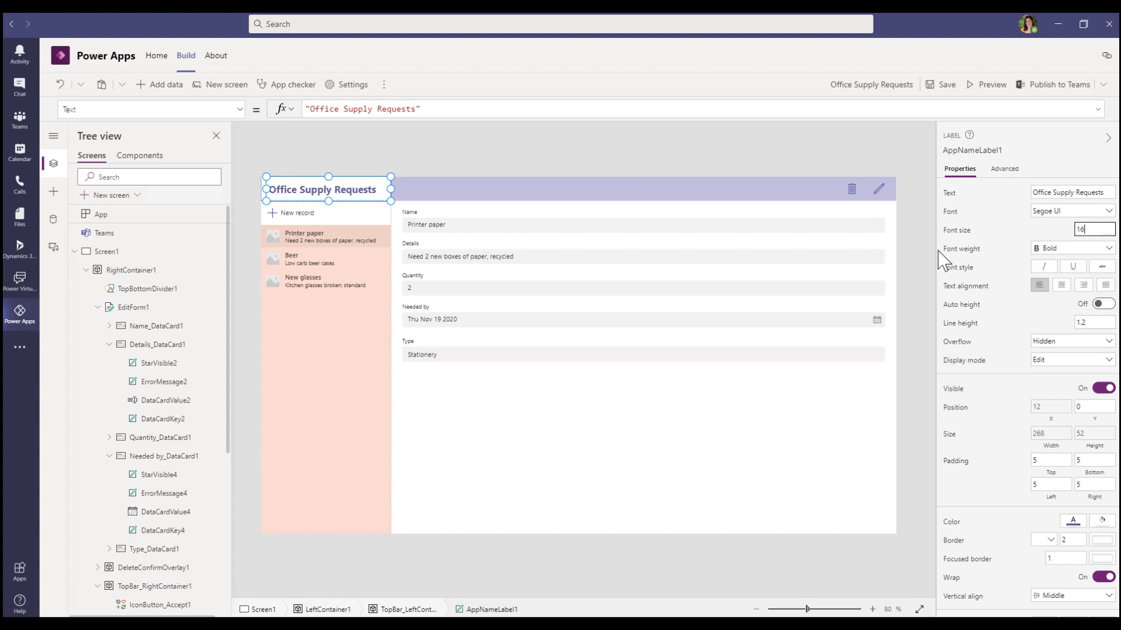
{"action": "left_click", "coordinate": [654, 403]}
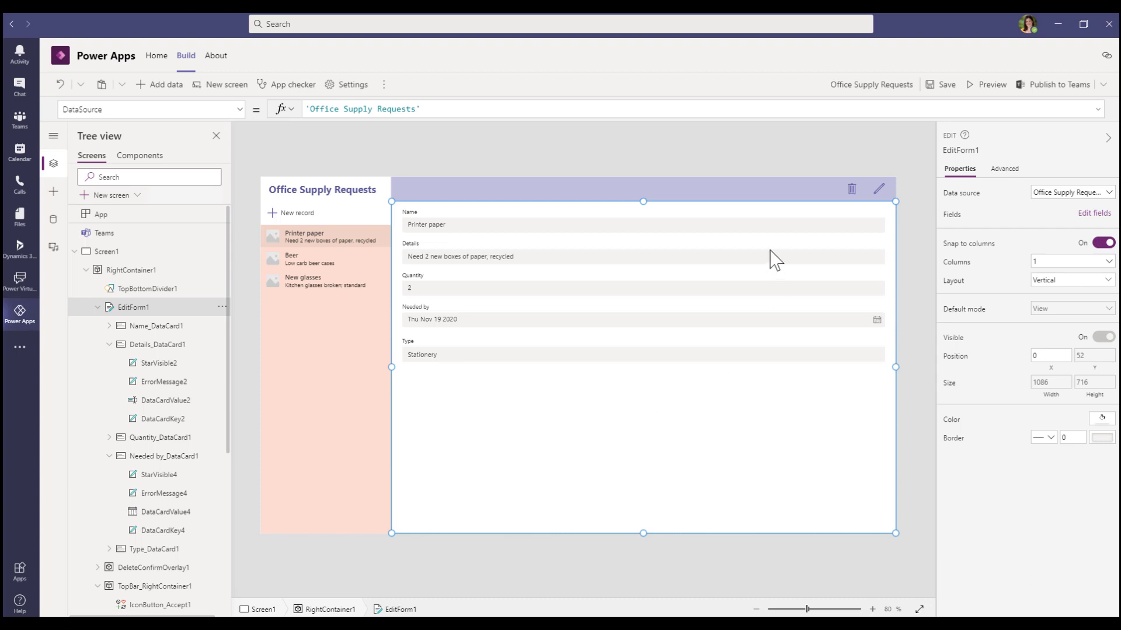
Step: Save the app and publish it to Teams as a tab in the Office Admin channel
{"action": "left_click", "coordinate": [943, 85]}
{"action": "left_click", "coordinate": [1057, 86]}
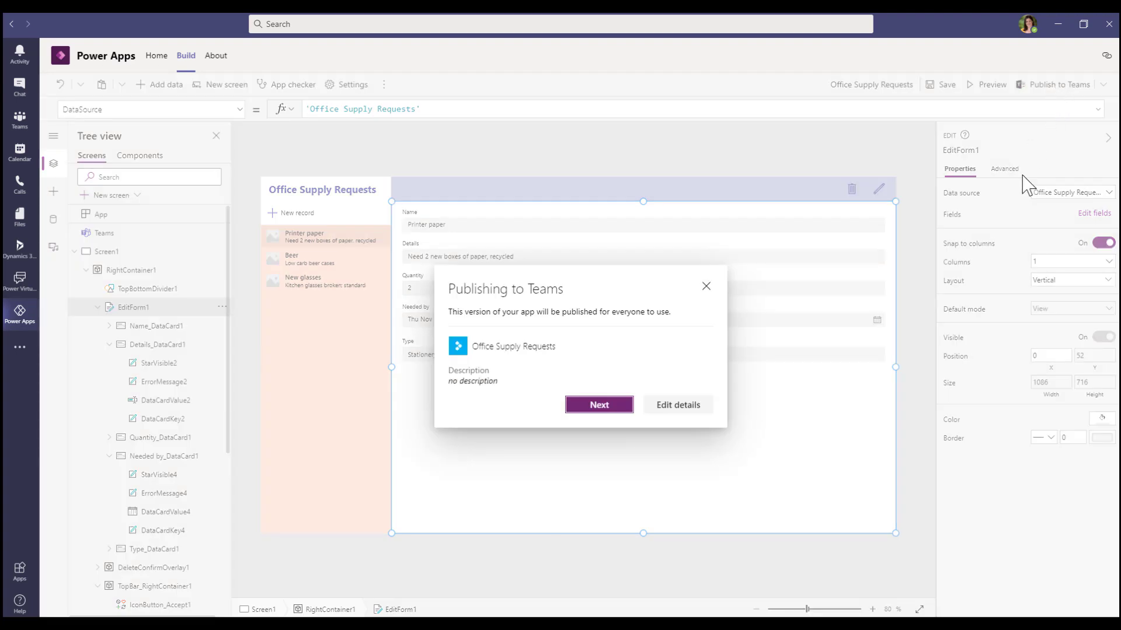
{"action": "left_click", "coordinate": [594, 408]}
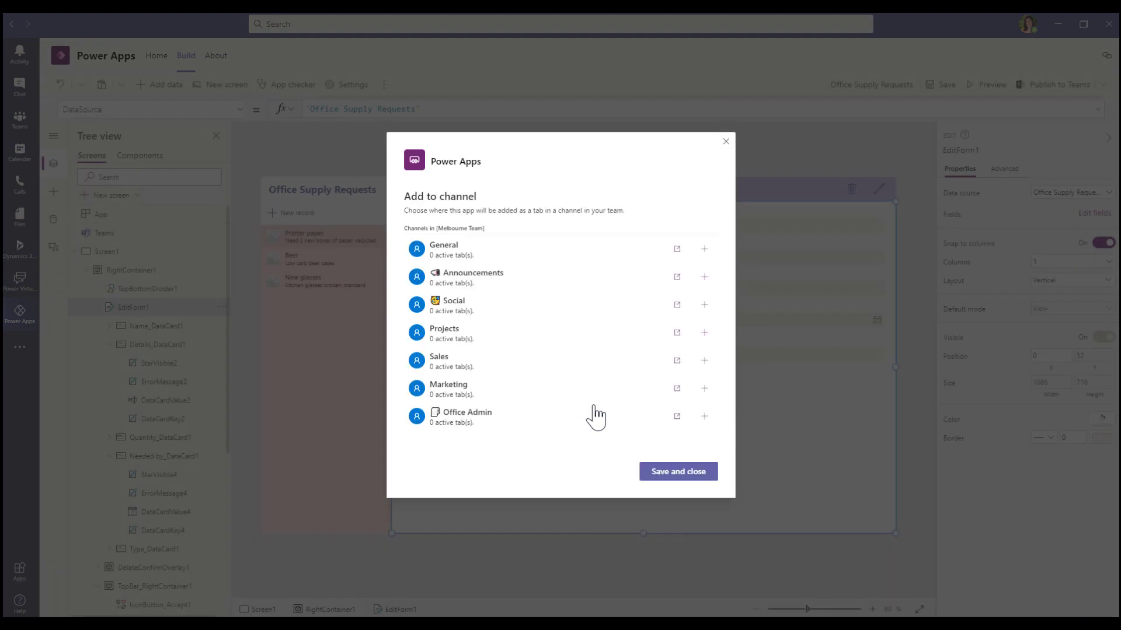
{"action": "left_click", "coordinate": [533, 366]}
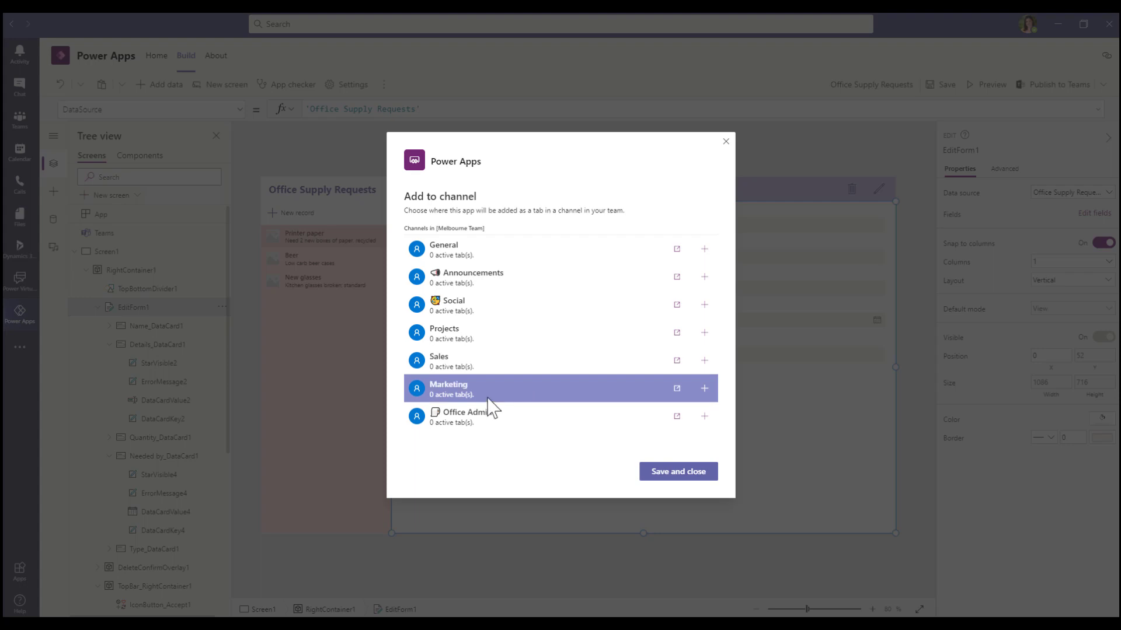
{"action": "left_click", "coordinate": [475, 413]}
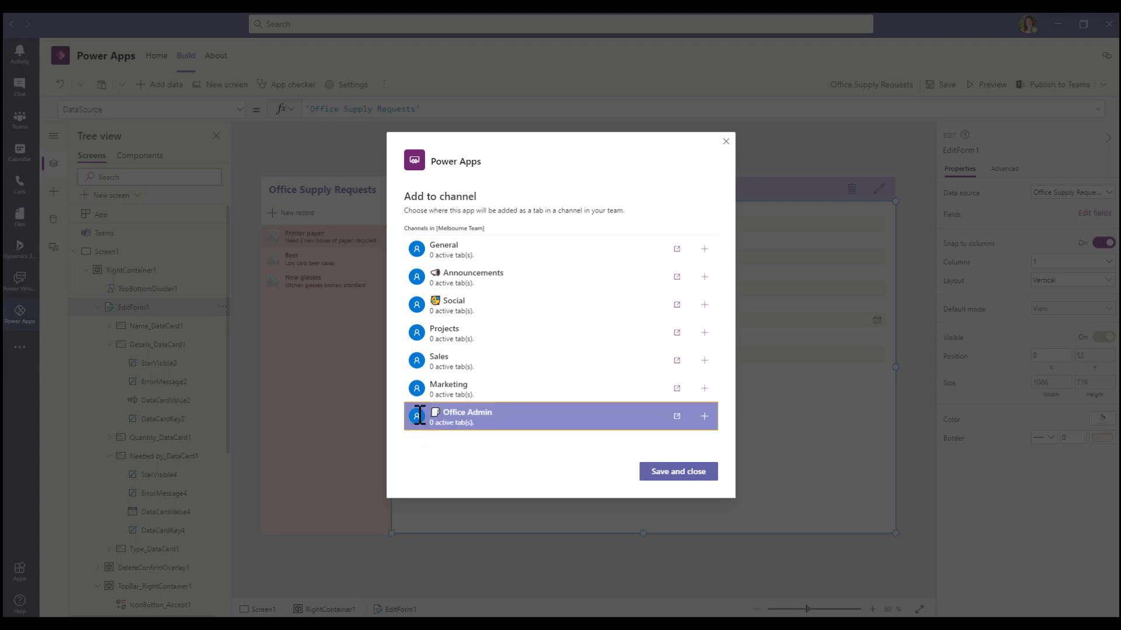
{"action": "left_click", "coordinate": [705, 417]}
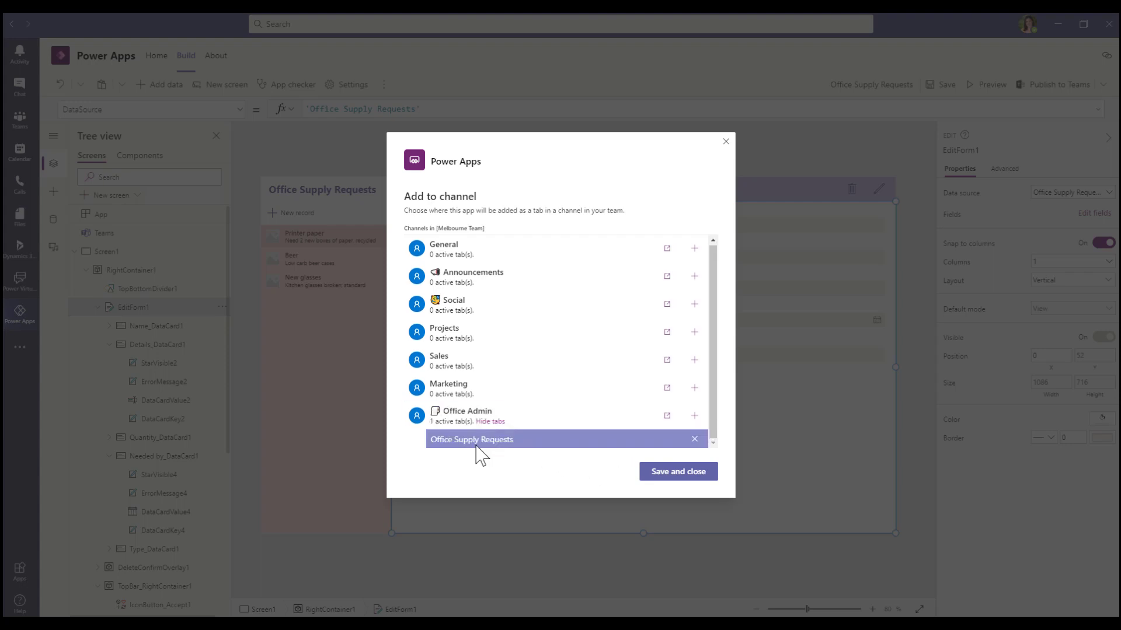
{"action": "left_click", "coordinate": [689, 474]}
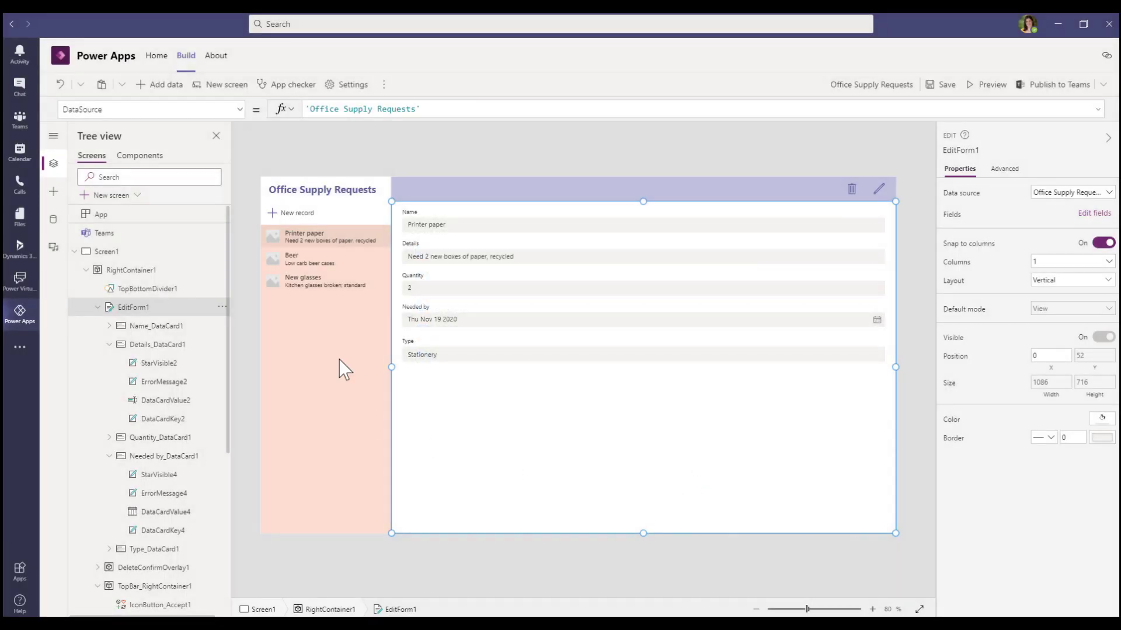
Step: In the Office Admin channel's Office Supply Requests tab, start a new record named Champagne with details "Celebrate reopening of the office"
{"action": "left_click", "coordinate": [19, 124]}
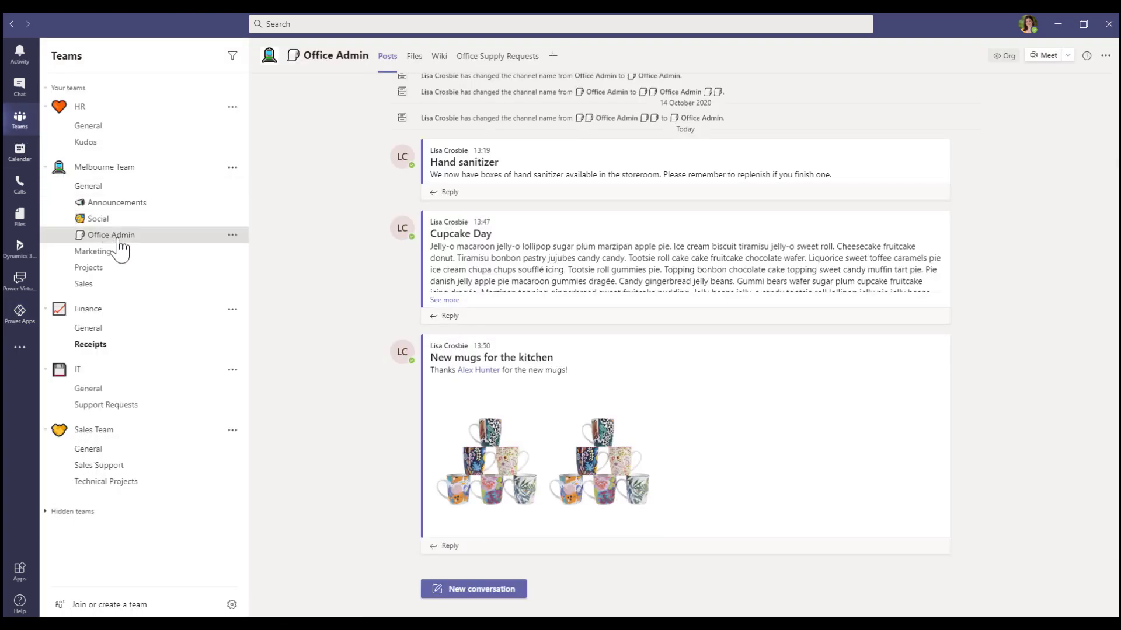
{"action": "left_click", "coordinate": [485, 61]}
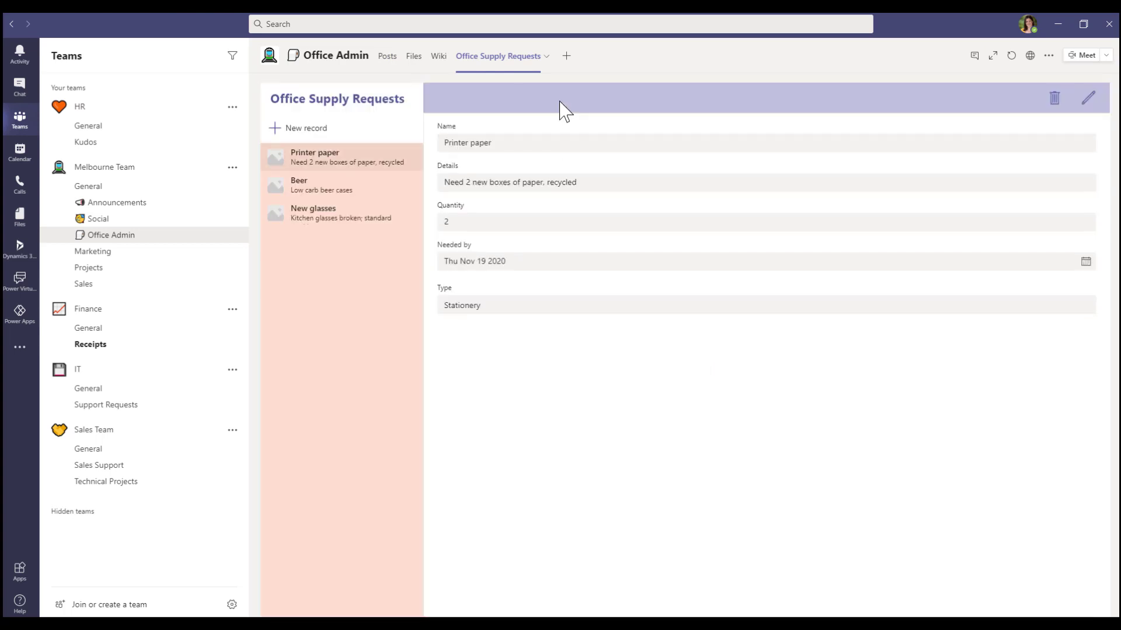
{"action": "left_click", "coordinate": [309, 130]}
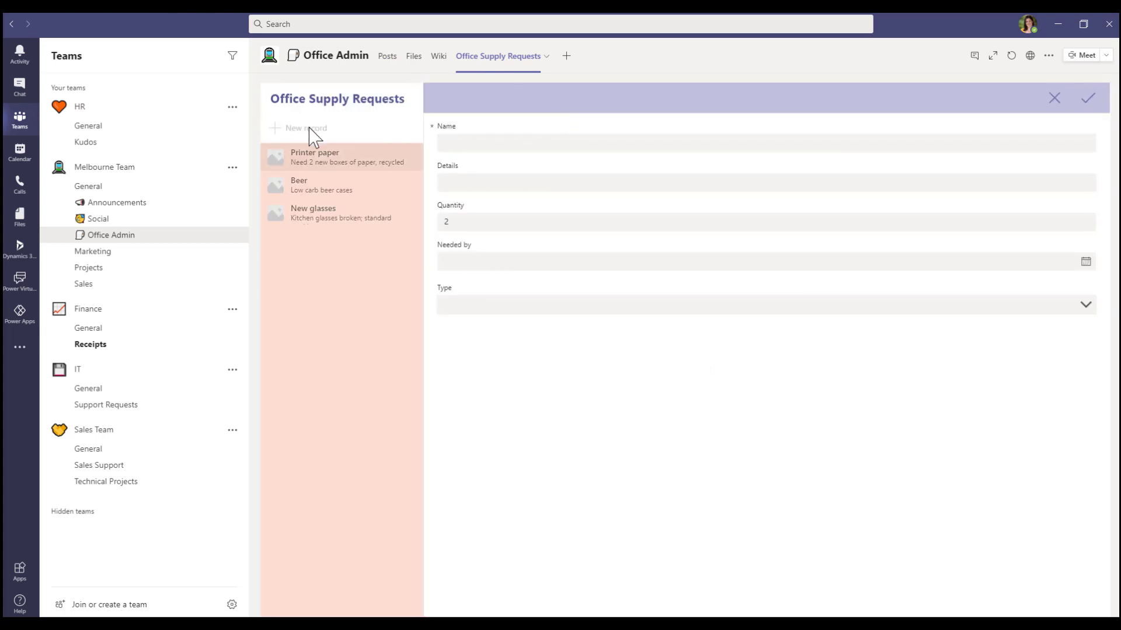
{"action": "left_click", "coordinate": [459, 140]}
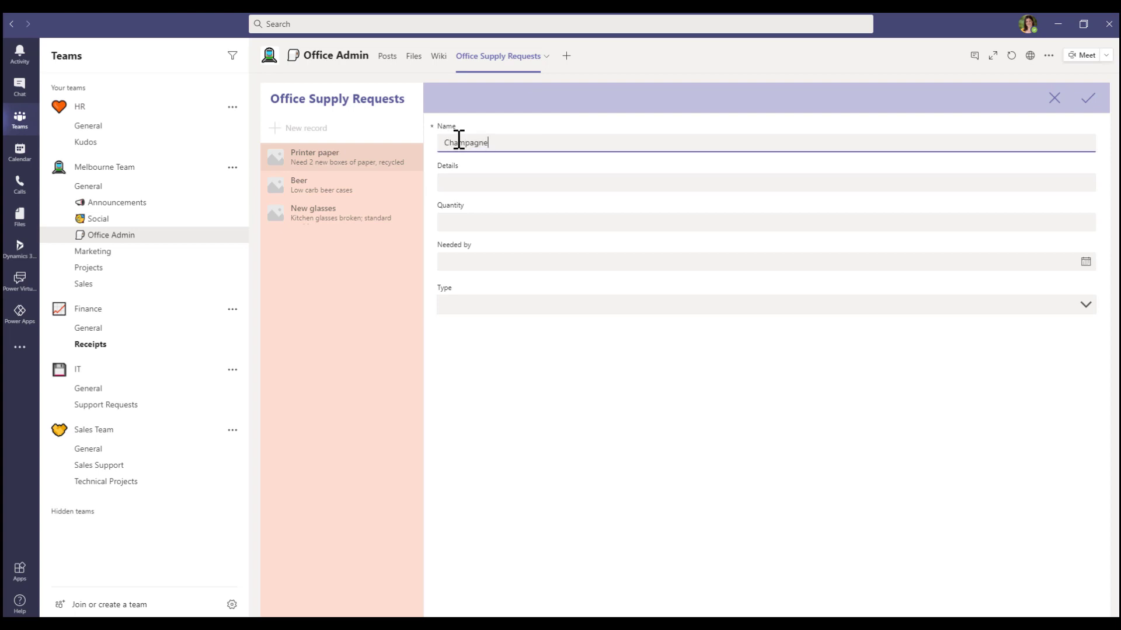
{"action": "left_click", "coordinate": [462, 183]}
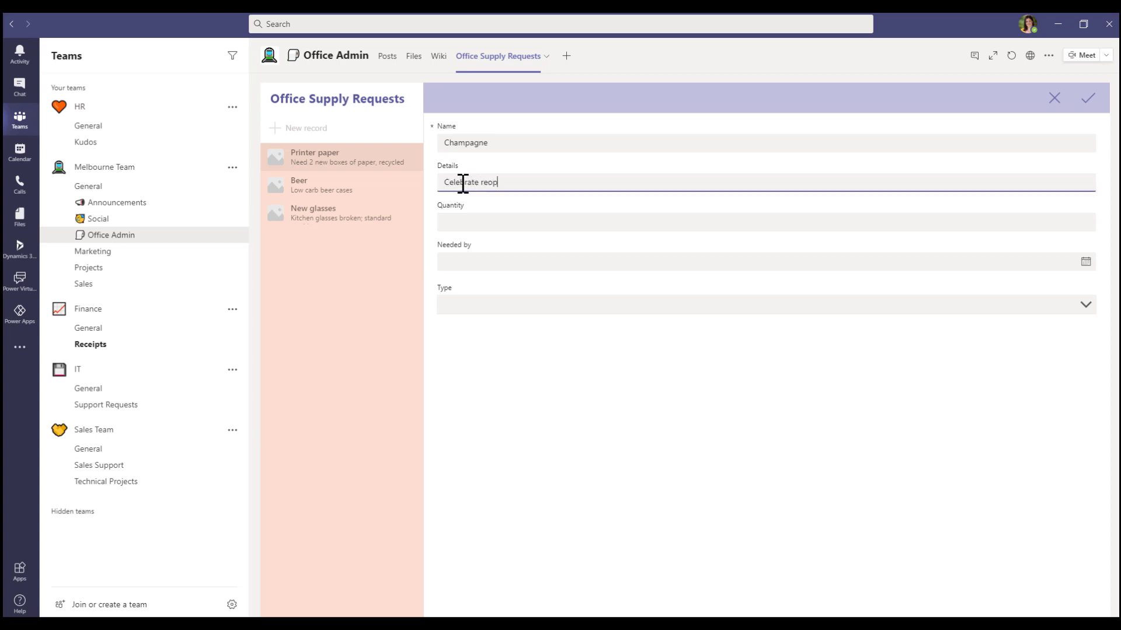
{"action": "type", "text": "ffice"}
Step: Set the Champagne record's quantity to 12, needed-by date to Thu Nov 26 2020 and type to Food & Drink, and save it
{"action": "left_click", "coordinate": [460, 226]}
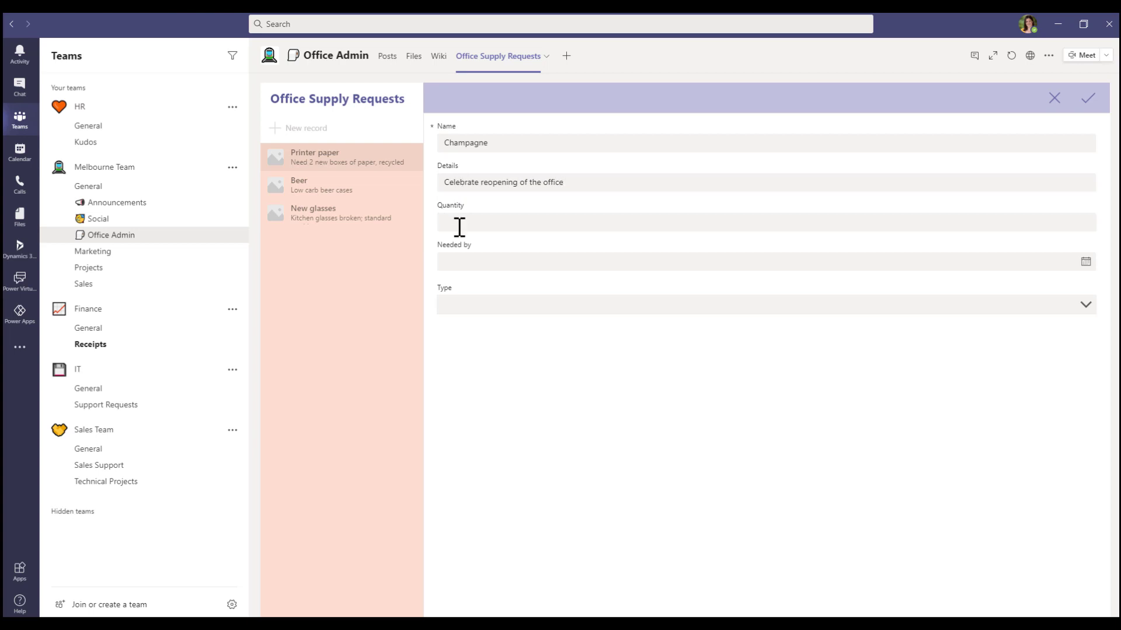
{"action": "type", "text": "12"}
{"action": "left_click", "coordinate": [463, 260]}
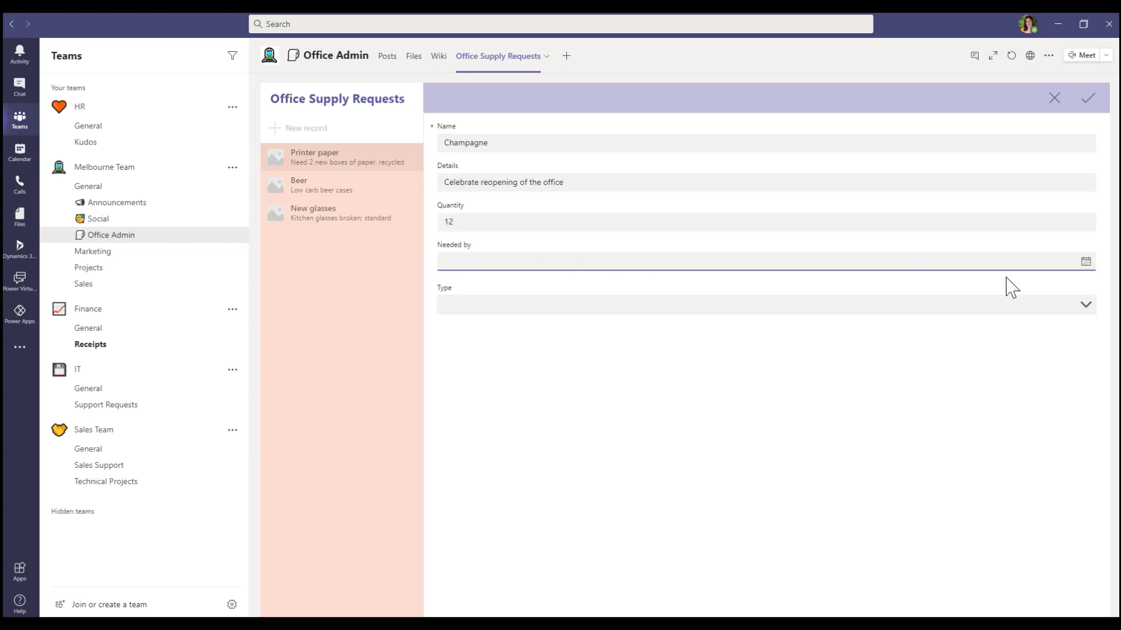
{"action": "left_click", "coordinate": [1085, 262]}
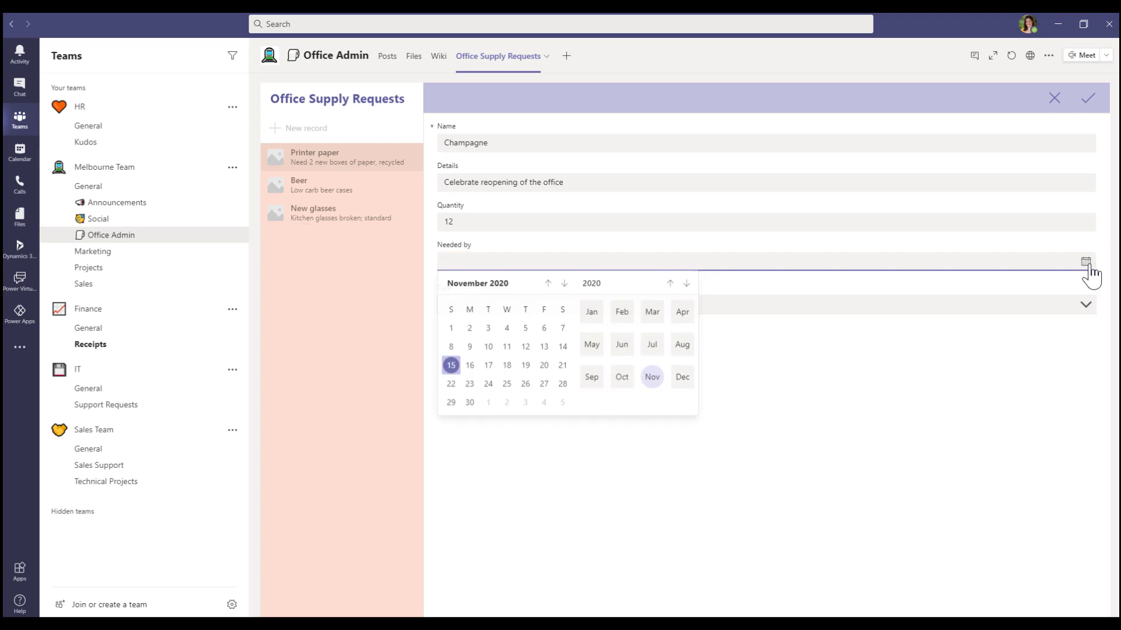
{"action": "left_click", "coordinate": [524, 388]}
{"action": "left_click", "coordinate": [471, 307]}
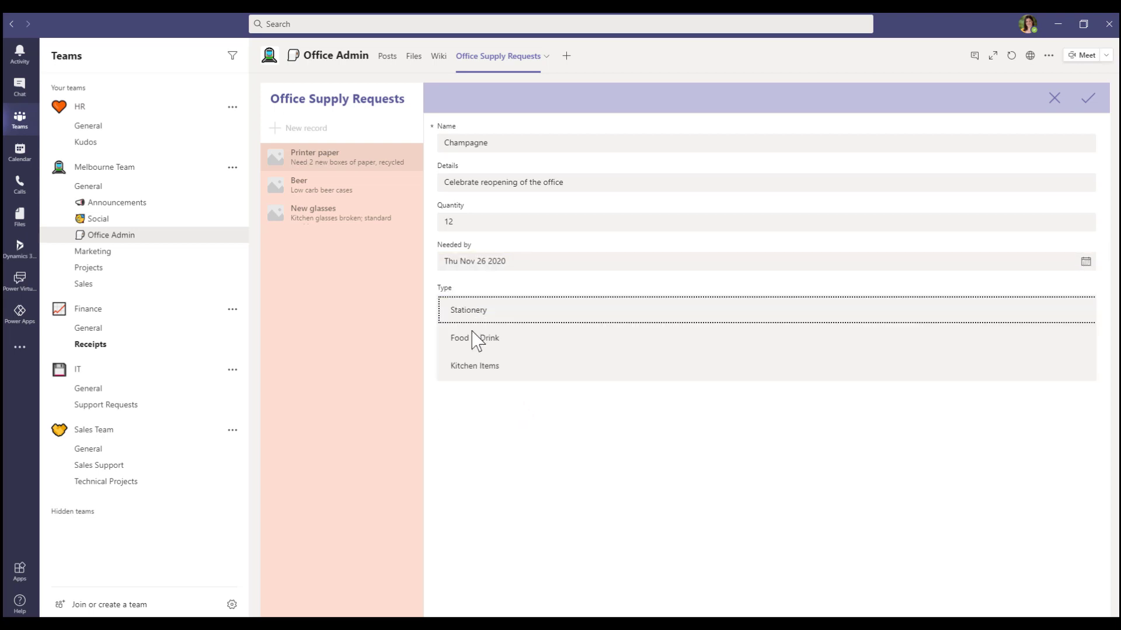
{"action": "left_click", "coordinate": [475, 343]}
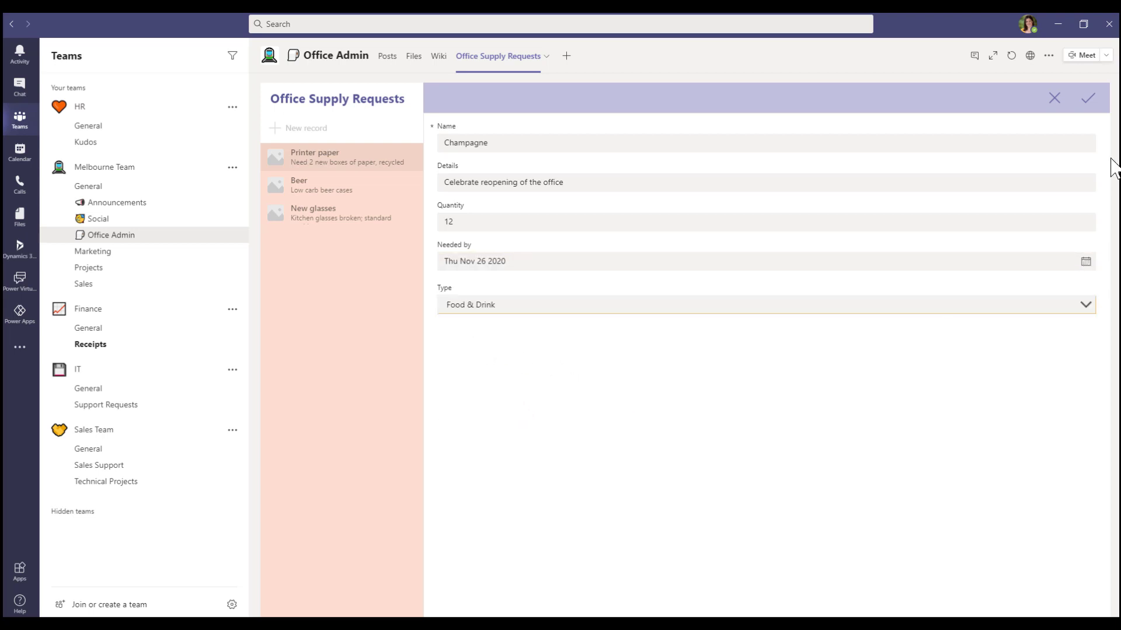
{"action": "left_click", "coordinate": [1088, 99]}
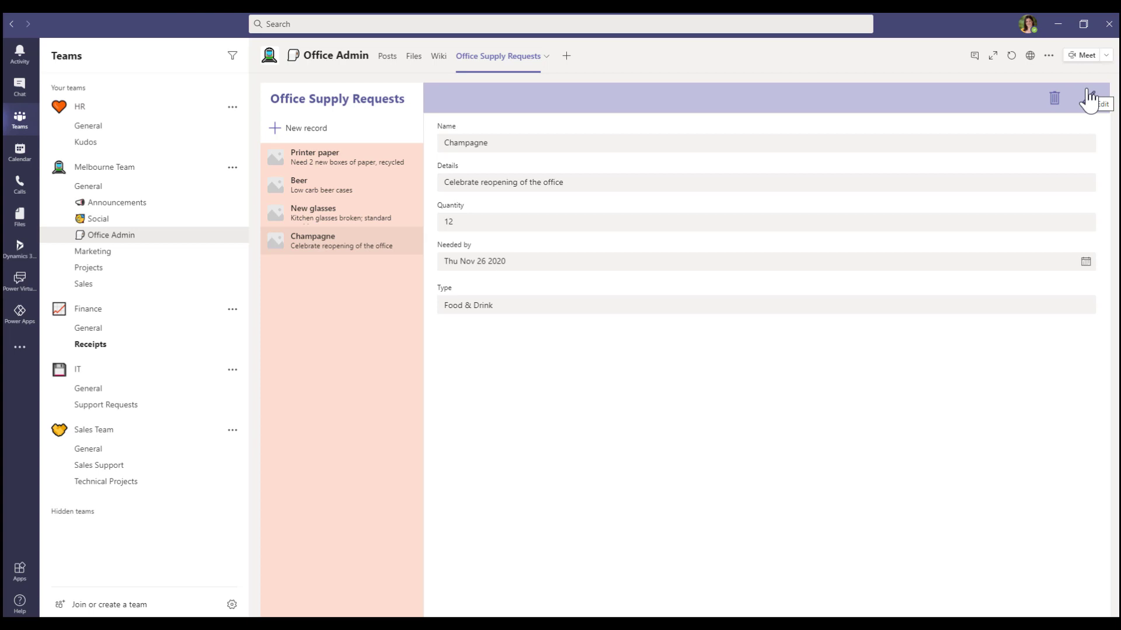
Step: Search the tab apps for Flow and add it as a tab to the Office Admin channel, posting about it in the channel
{"action": "left_click", "coordinate": [567, 56]}
{"action": "type", "text": "f"}
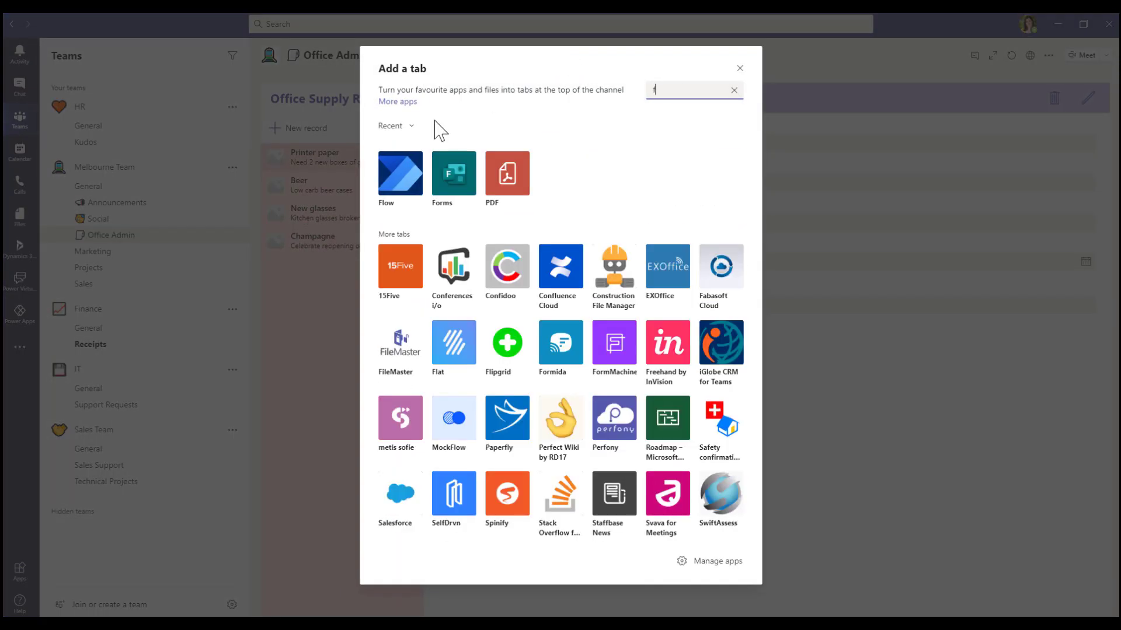
{"action": "left_click", "coordinate": [400, 178]}
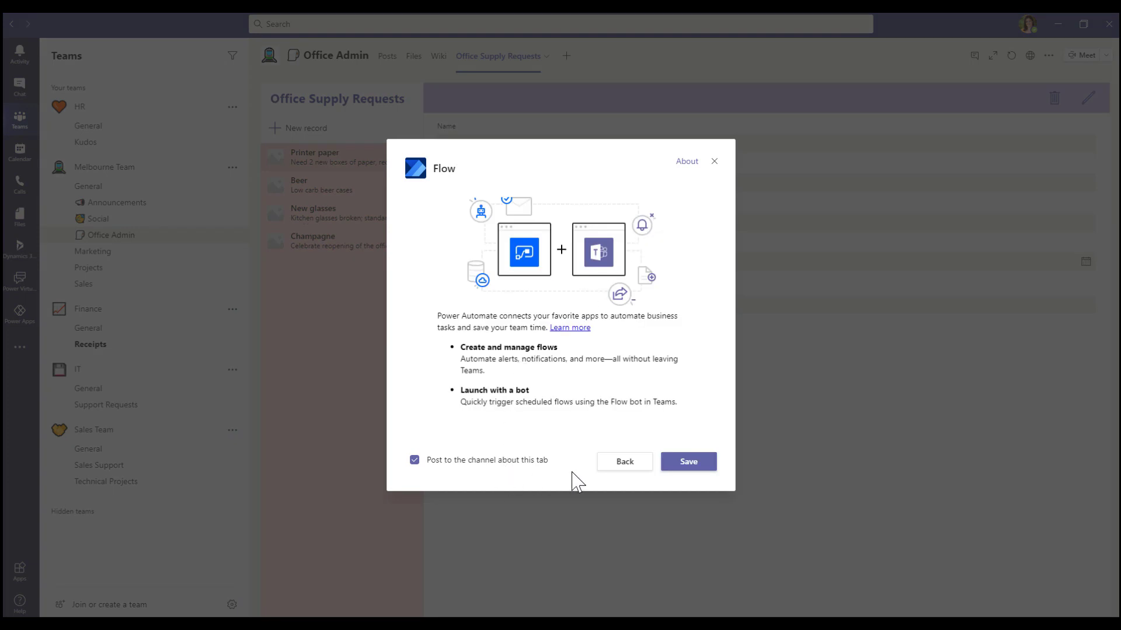
{"action": "left_click", "coordinate": [686, 467]}
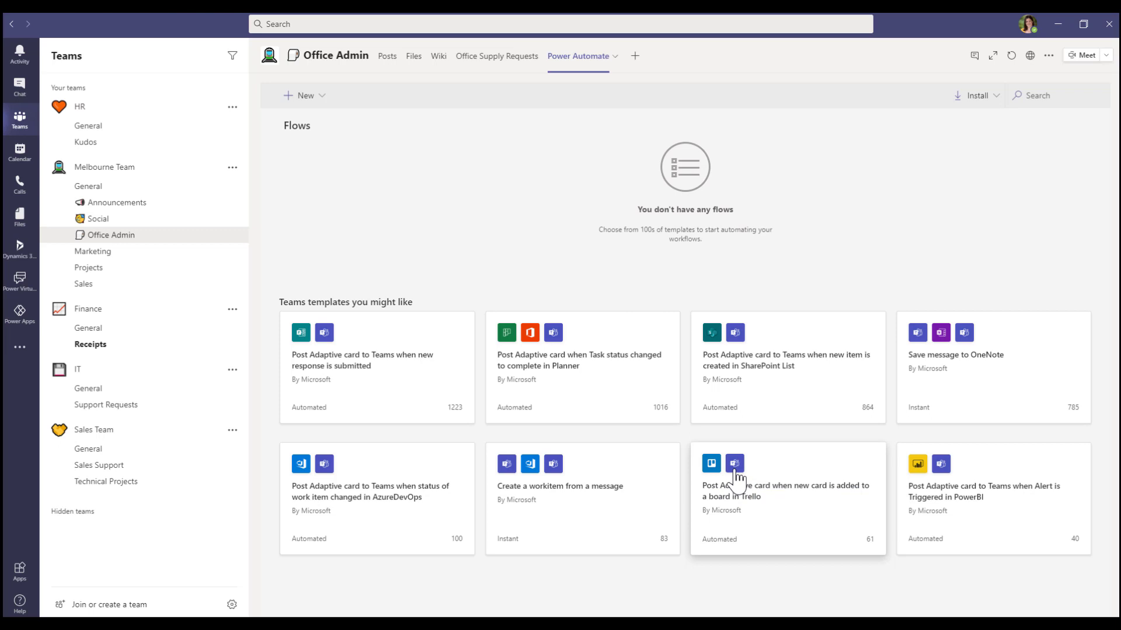
{"action": "left_click", "coordinate": [20, 280]}
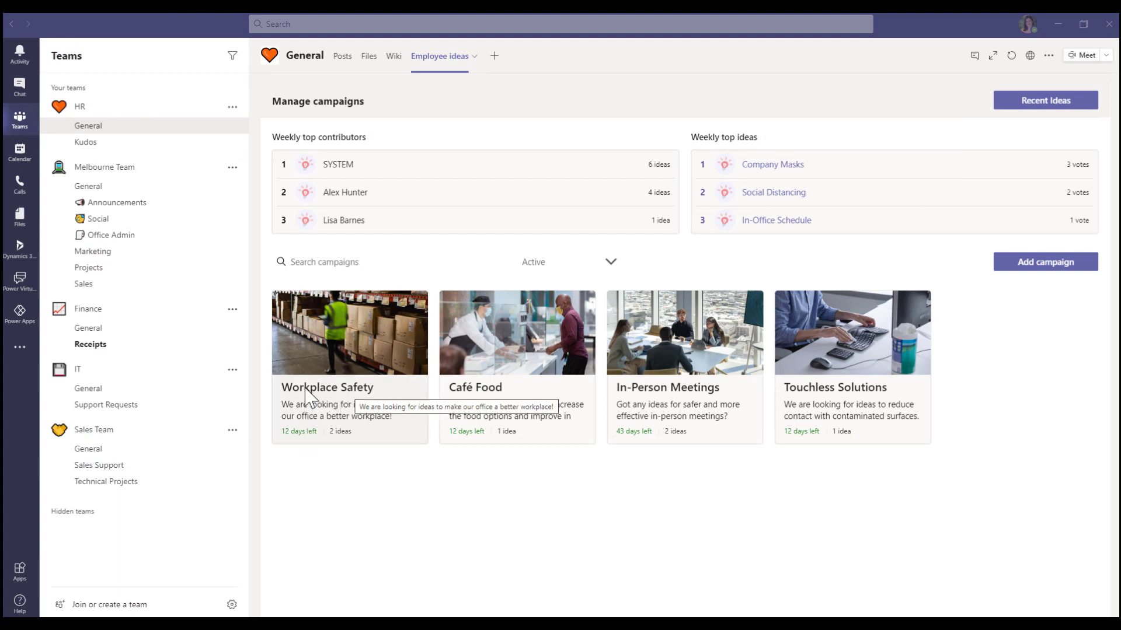
Step: Open the Workplace Safety campaign in the HR team's Employee ideas tab and bring up its idea submission form
{"action": "left_click", "coordinate": [307, 397]}
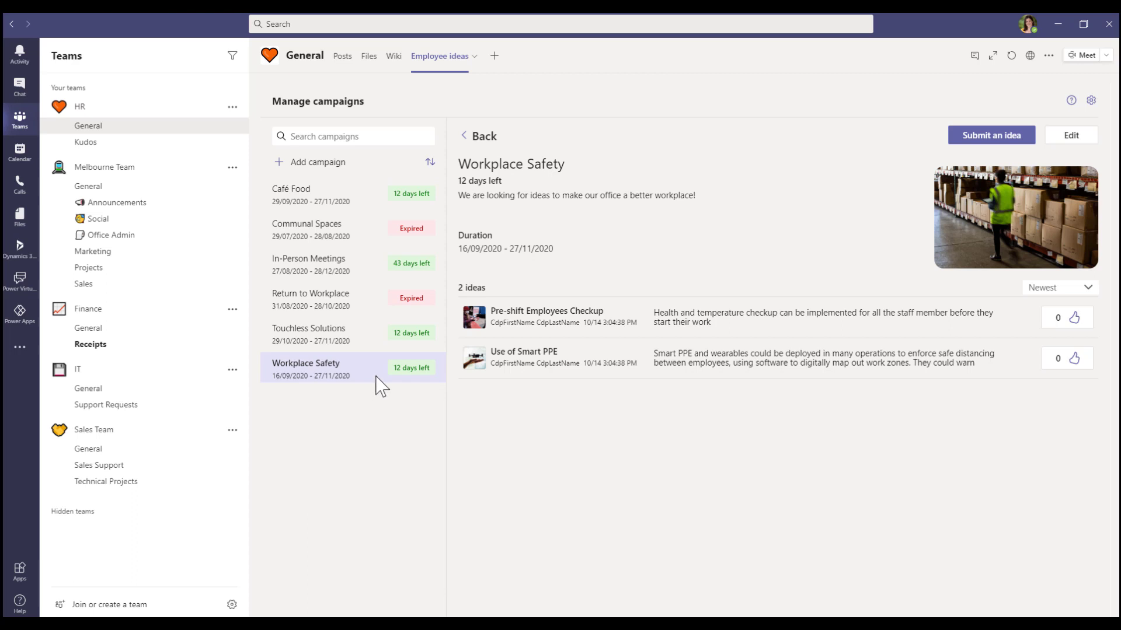
{"action": "left_click", "coordinate": [962, 139]}
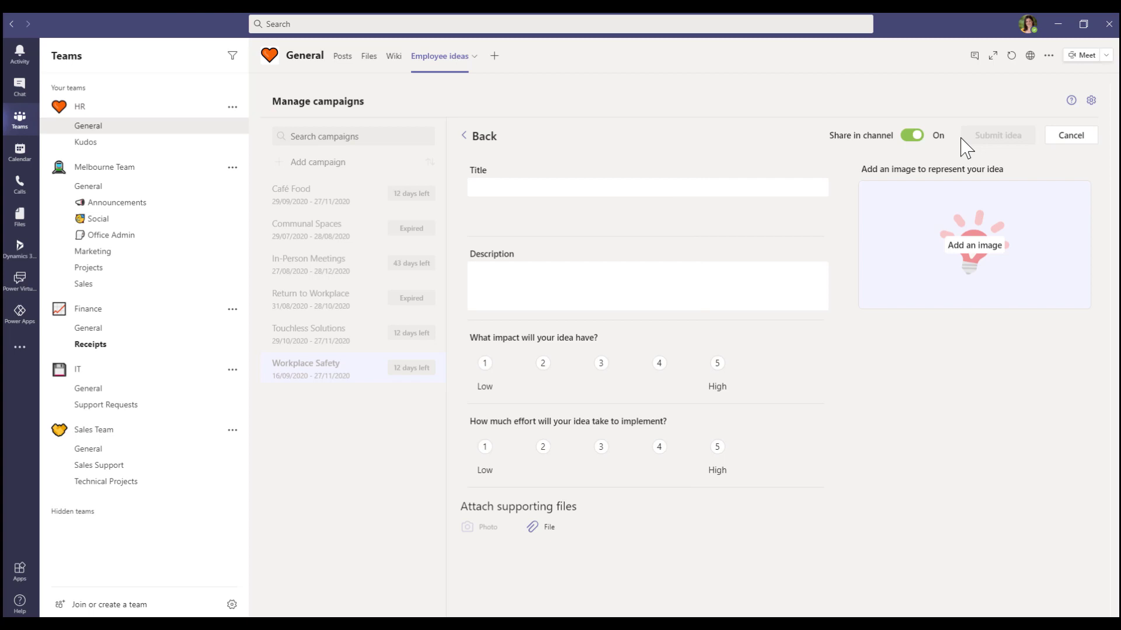